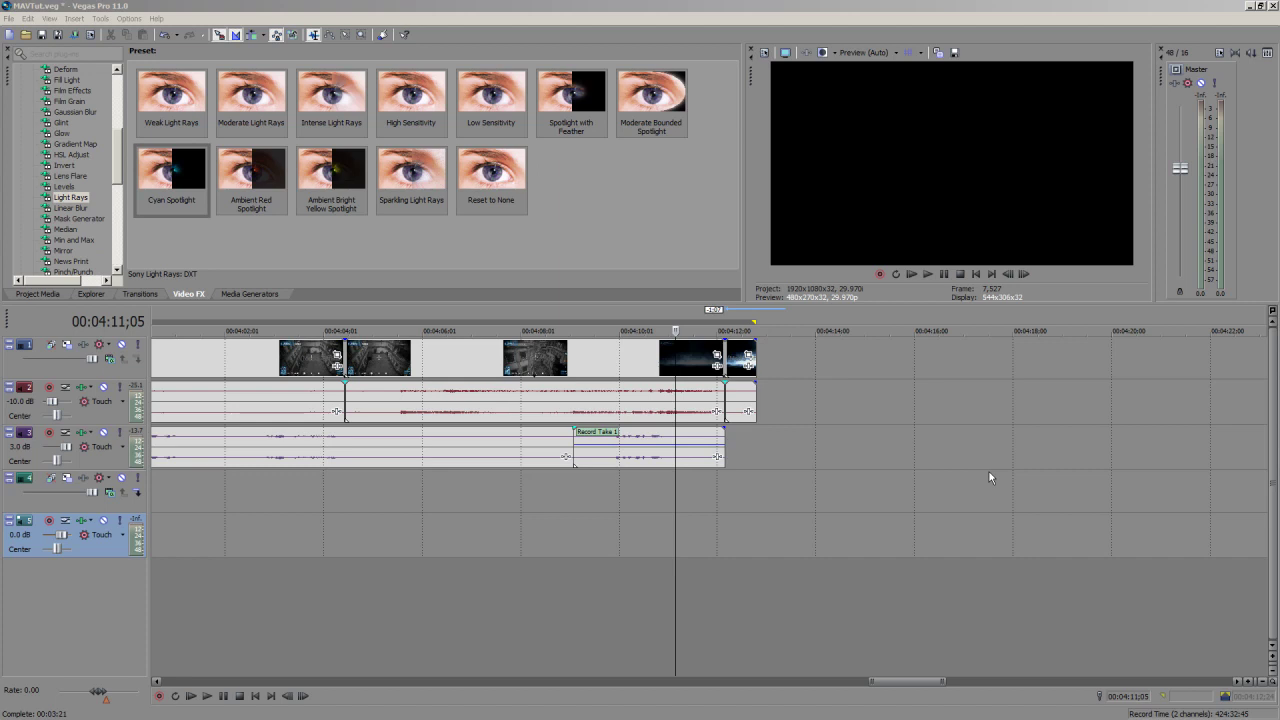
# Preview frames near the end of the video, around 00:04:11;08 and 00:04:11;20.
pyautogui.click(756, 493)
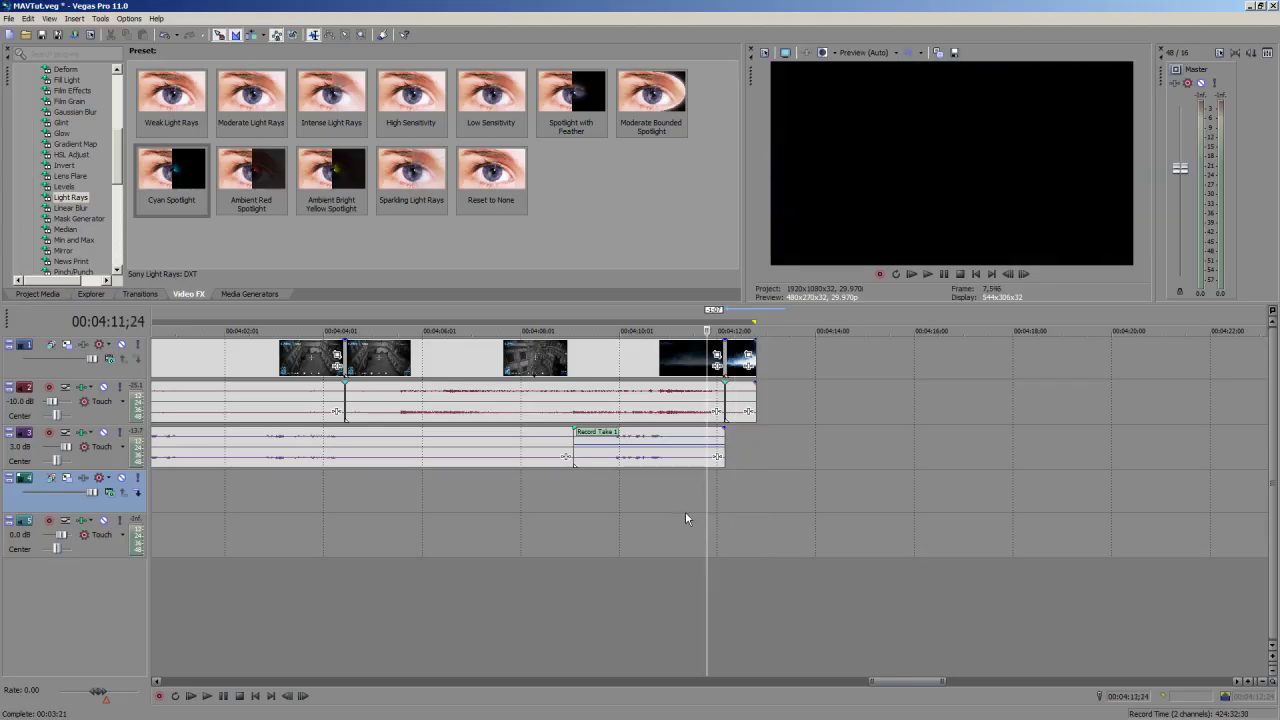
pyautogui.click(683, 512)
pyautogui.hscroll(-1, 712, 506)
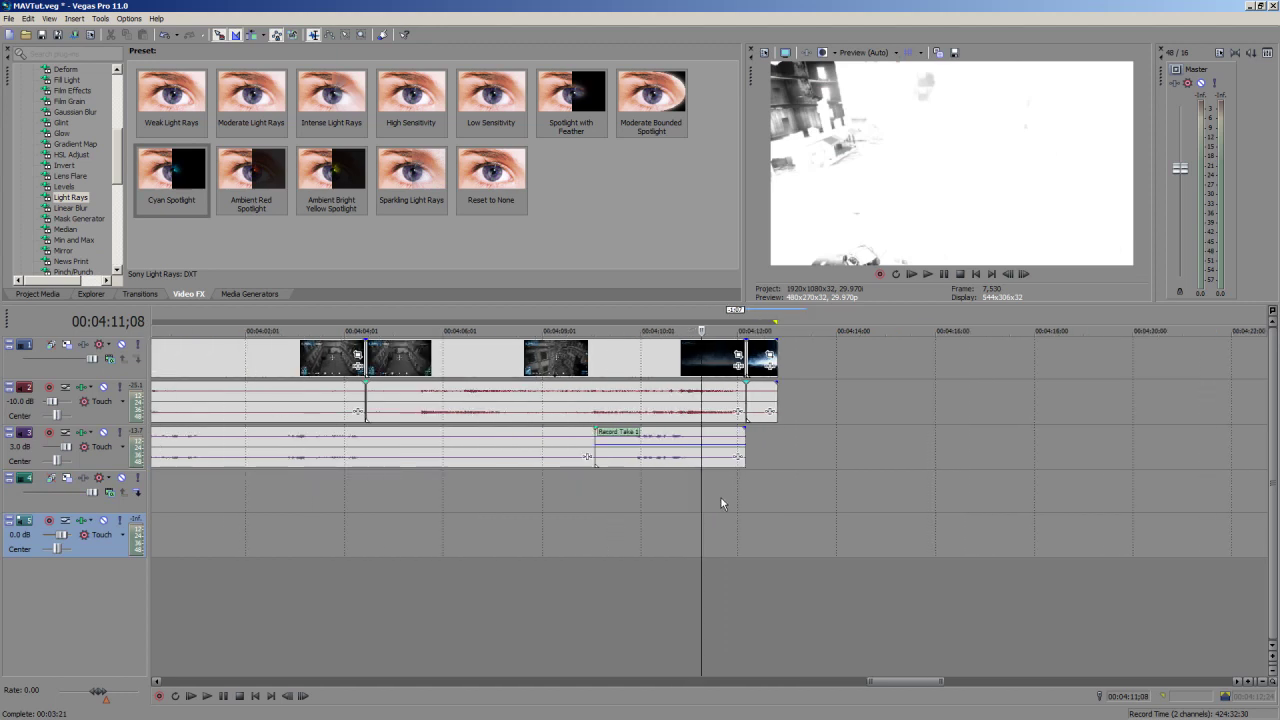
pyautogui.click(721, 501)
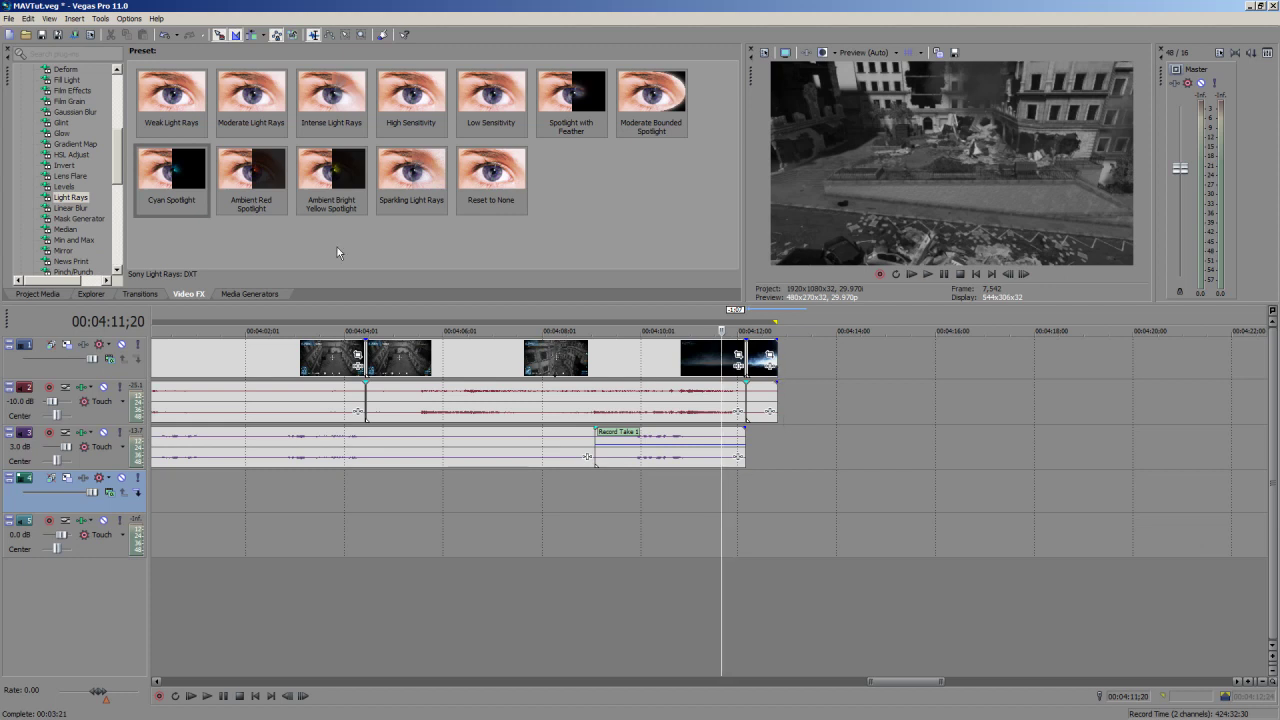
# Select the final misty clip, zoom the timeline in around it, and show the project media.
pyautogui.click(760, 366)
pyautogui.scroll(3, 767, 443)
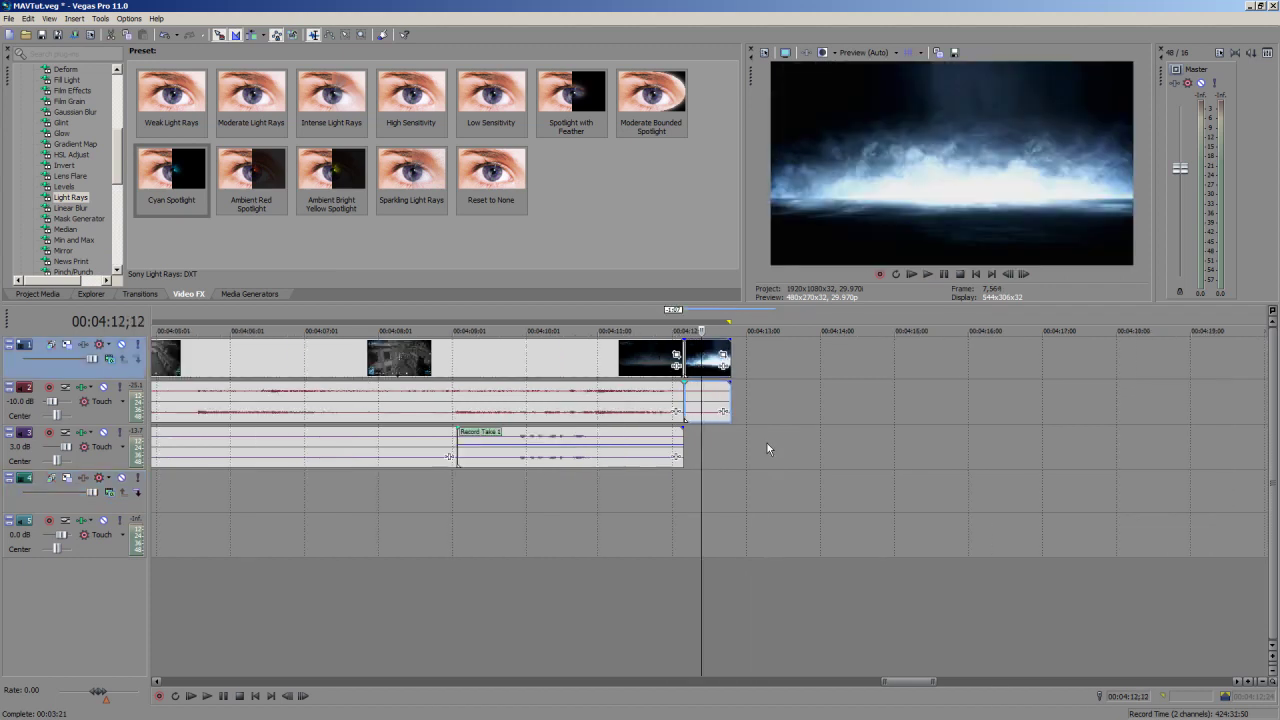
pyautogui.scroll(2, 736, 455)
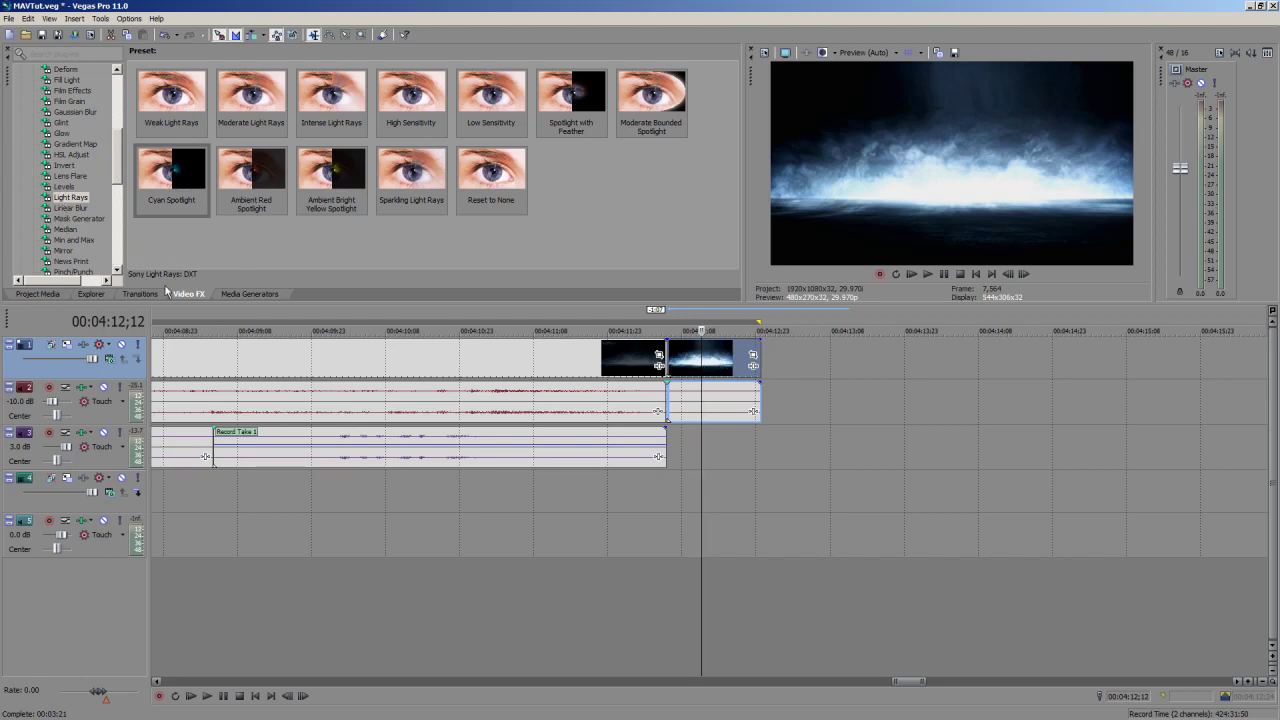
pyautogui.click(40, 294)
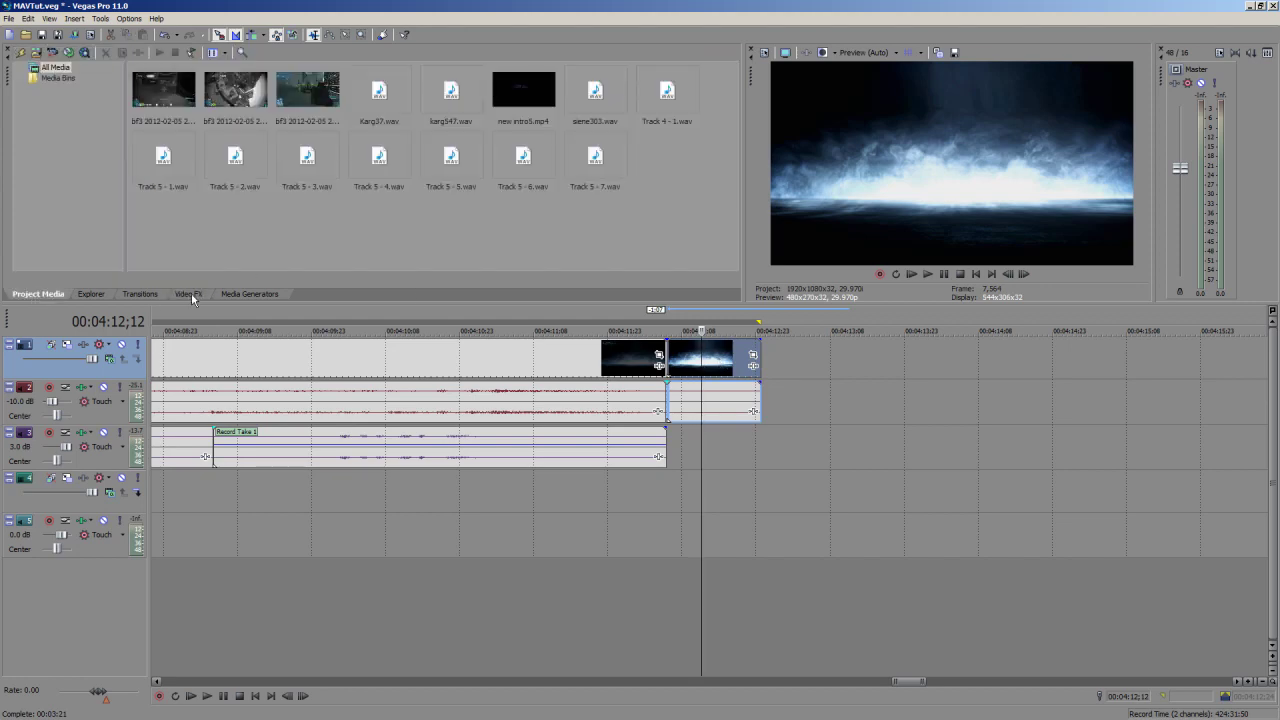
# Drag the Light Rays 'Cyan Spotlight' preset from Video FX onto the last video event.
pyautogui.click(190, 294)
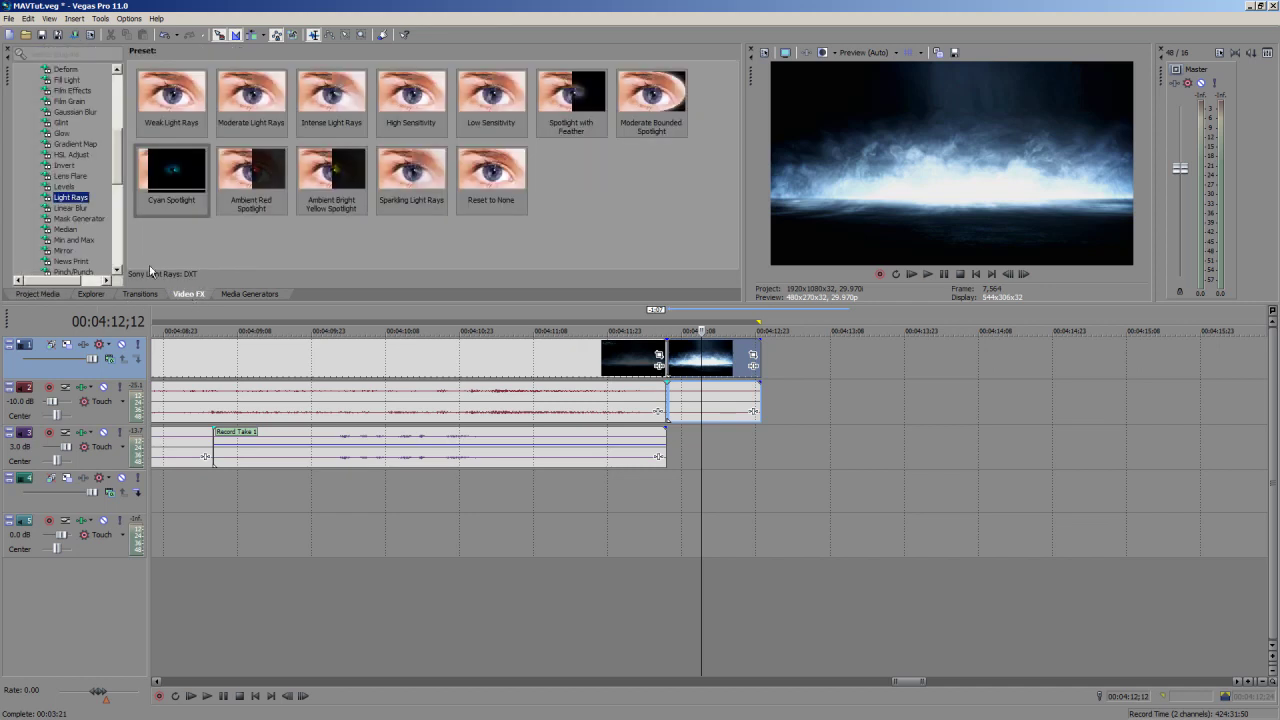
pyautogui.scroll(-2, 113, 150)
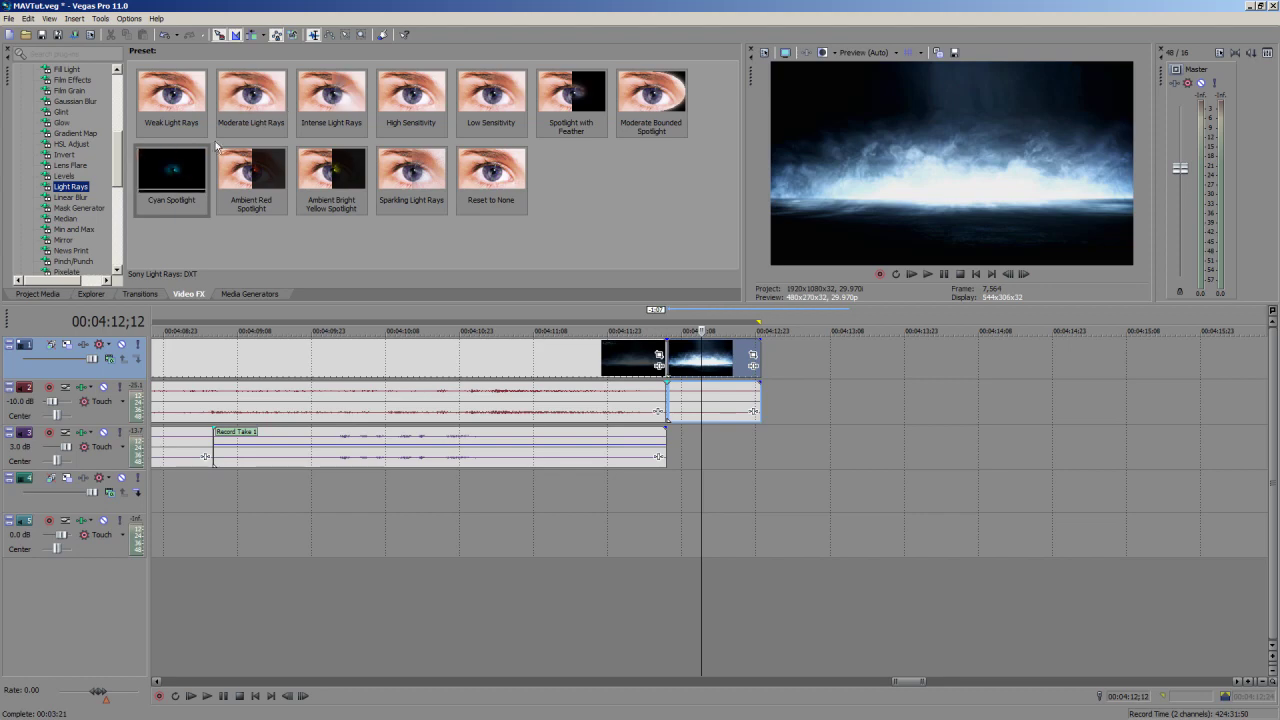
pyautogui.click(172, 177)
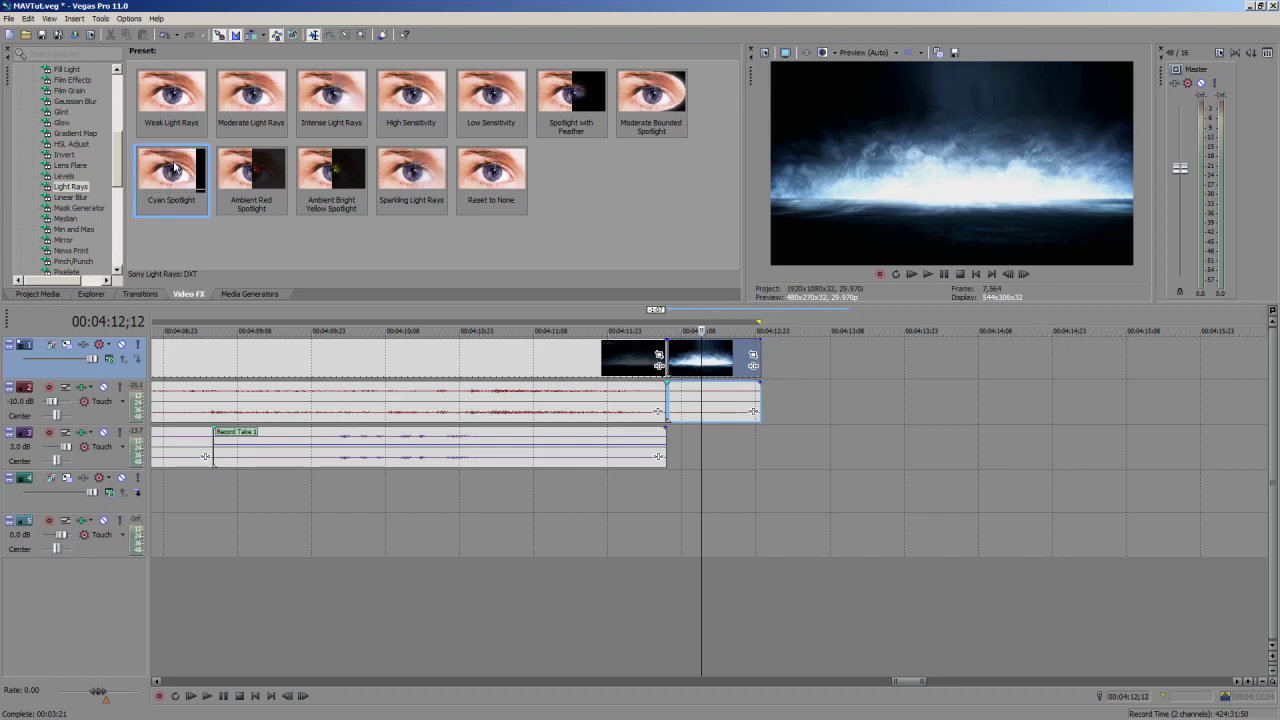
pyautogui.moveTo(172, 177); pyautogui.dragTo(722, 366)
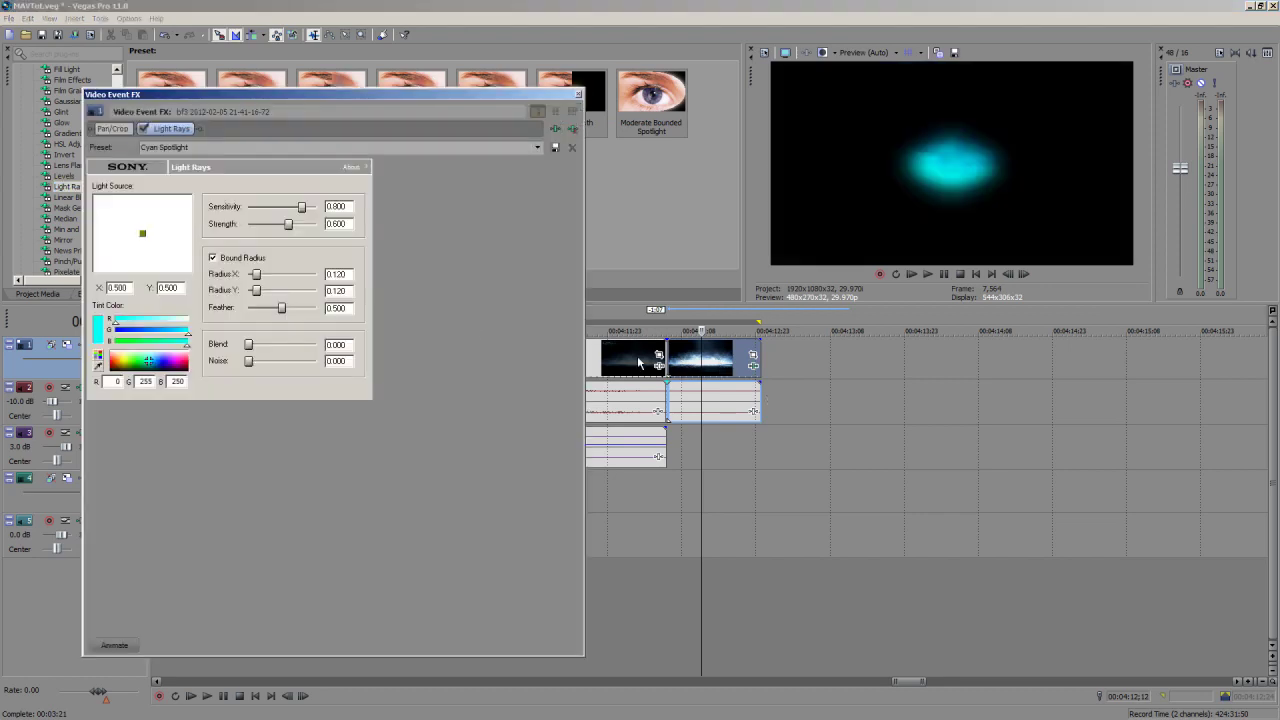
pyautogui.moveTo(155, 358)
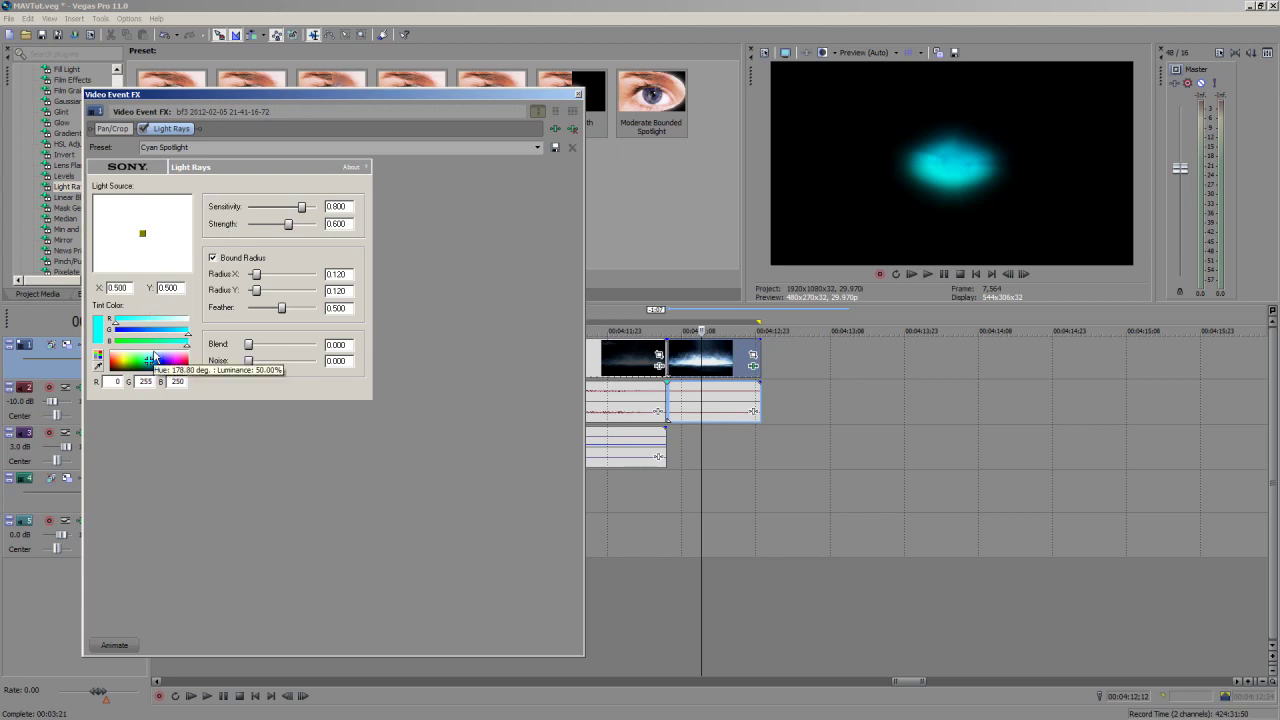
# Tint the Light Rays glow pale blue-white, set Feather to 0 and Radius Y to about 0.04.
pyautogui.click(152, 356)
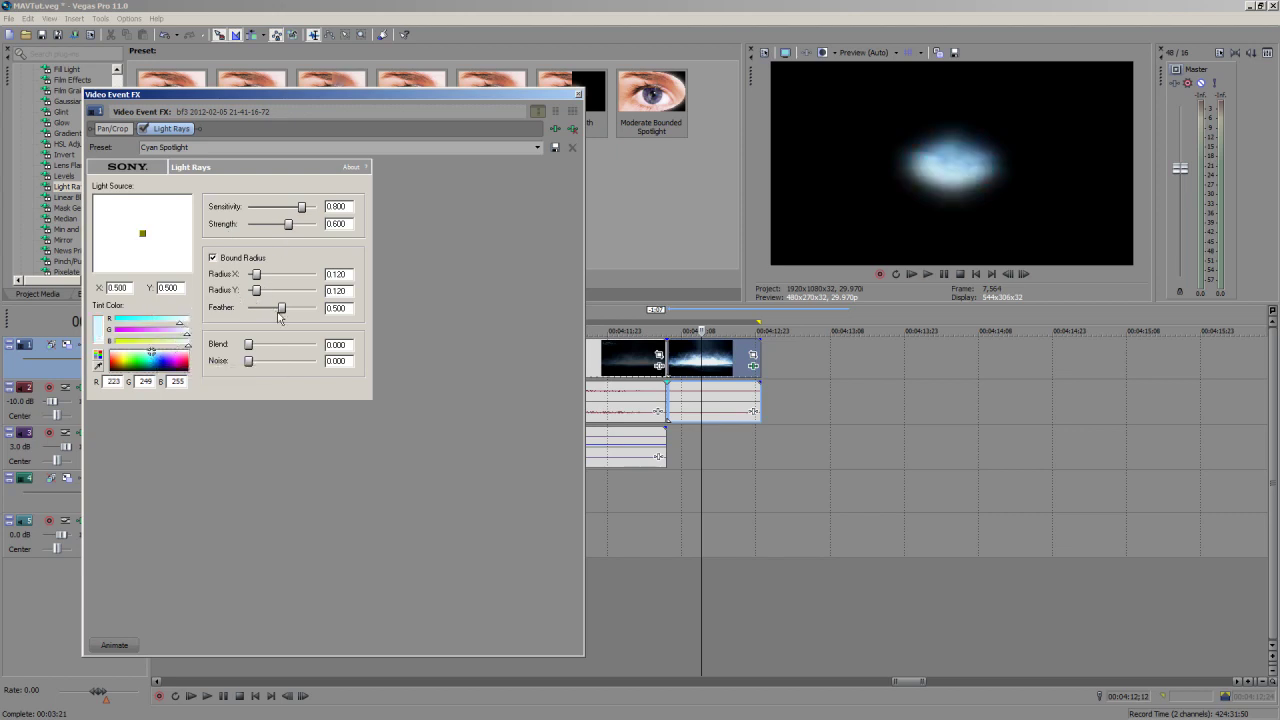
pyautogui.moveTo(281, 308); pyautogui.dragTo(245, 310)
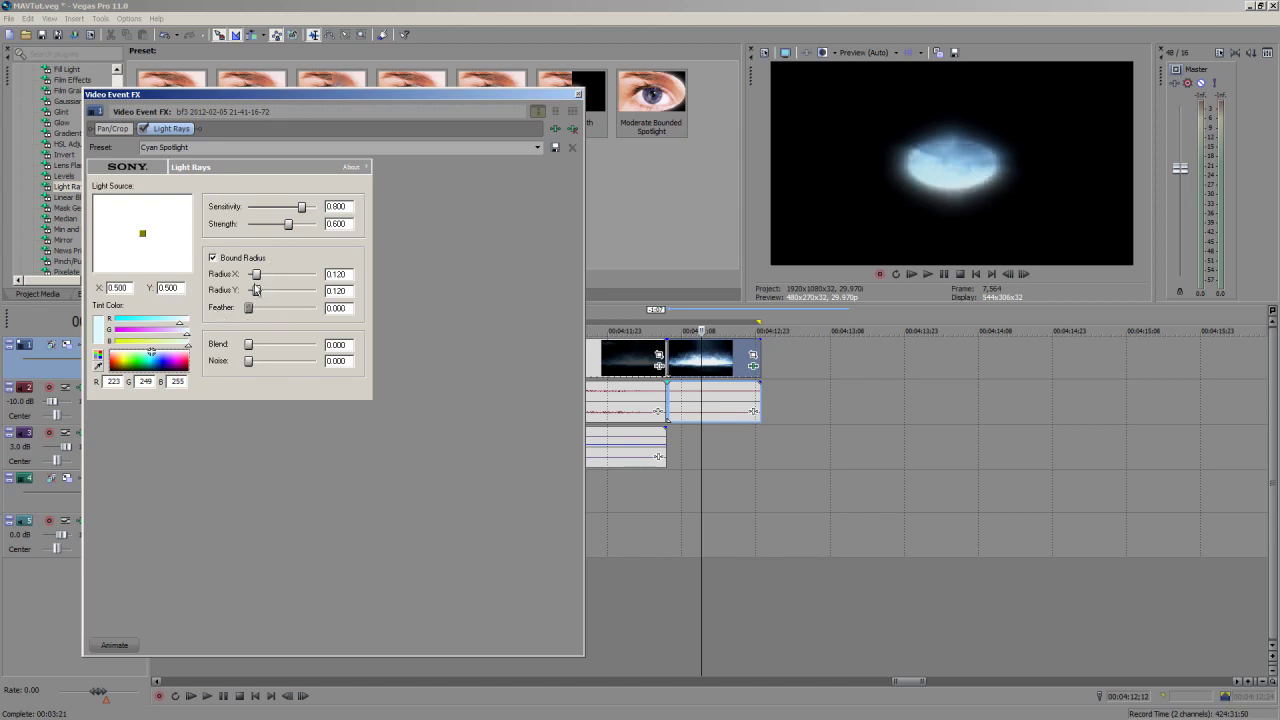
pyautogui.moveTo(256, 291); pyautogui.dragTo(249, 291)
# At frame 0, set Light Rays Radius Y 0.005, Radius X 0.455, Sensitivity 1.000, Strength 0.752.
pyautogui.click(114, 645)
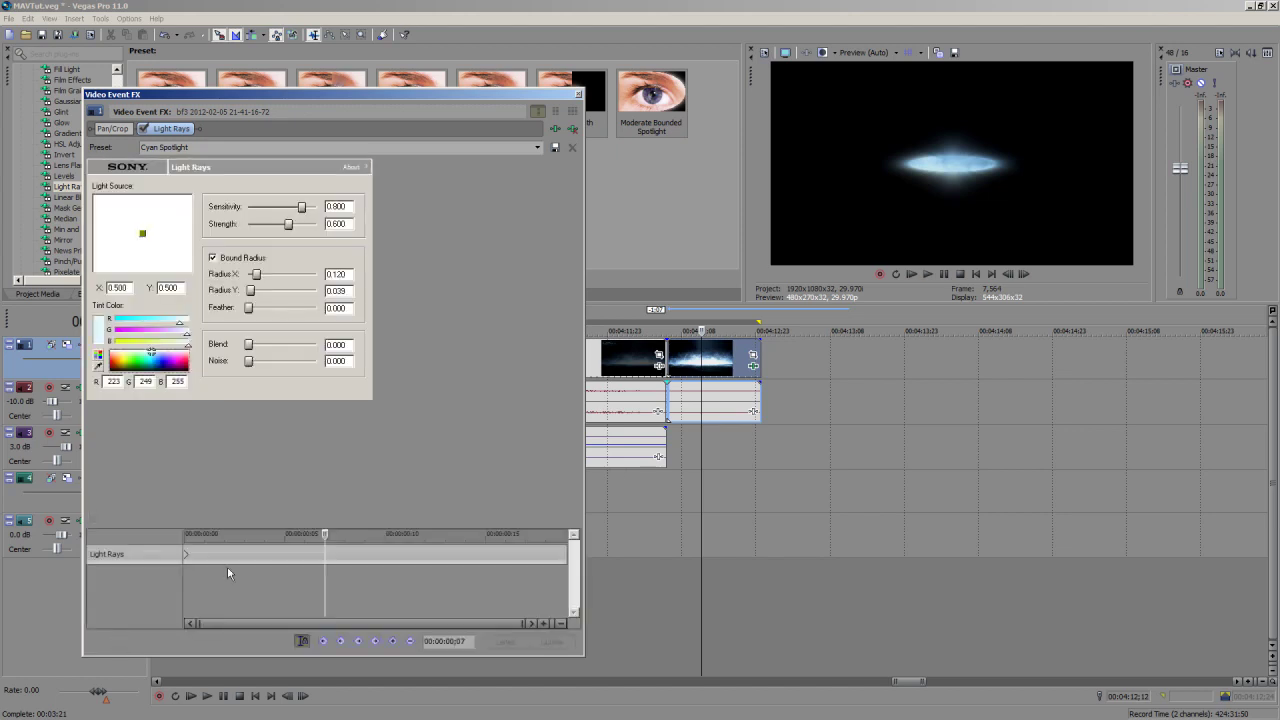
pyautogui.click(193, 557)
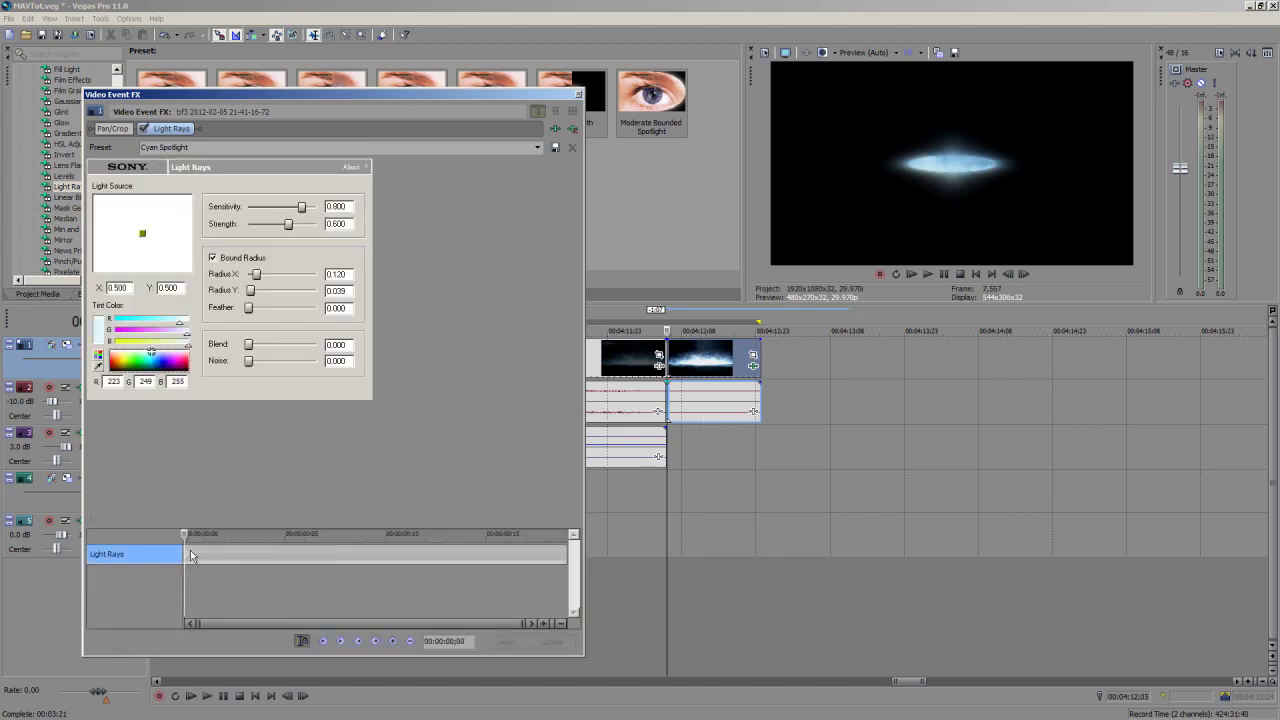
pyautogui.moveTo(251, 291); pyautogui.dragTo(249, 291)
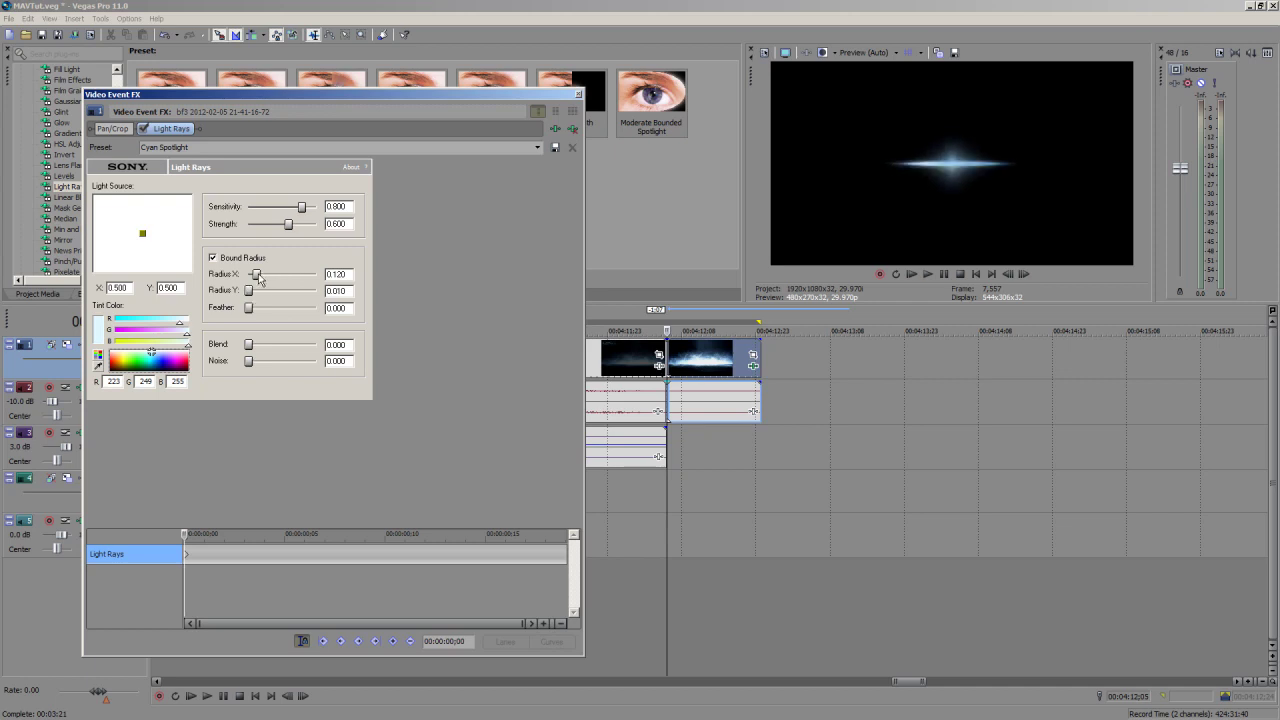
pyautogui.moveTo(257, 274); pyautogui.dragTo(283, 279)
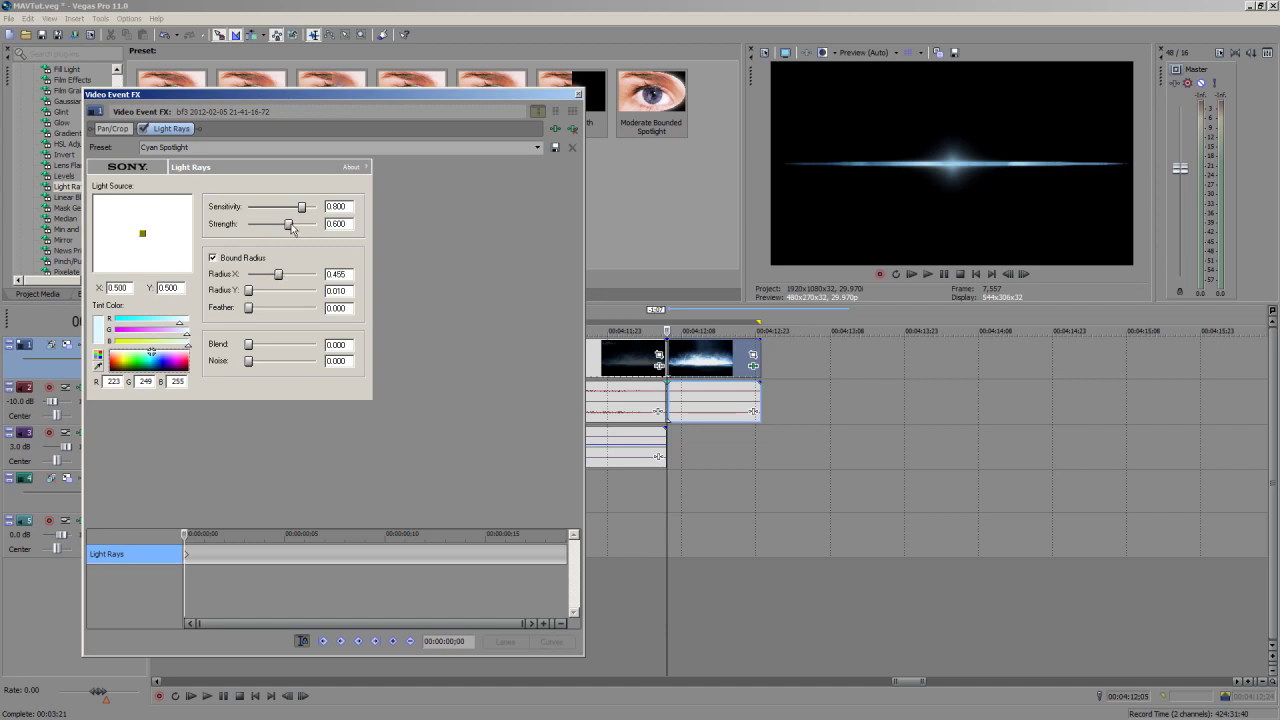
pyautogui.moveTo(302, 210)
pyautogui.mouseDown()
pyautogui.moveTo(325, 214)
pyautogui.moveTo(298, 230)
pyautogui.mouseUp()
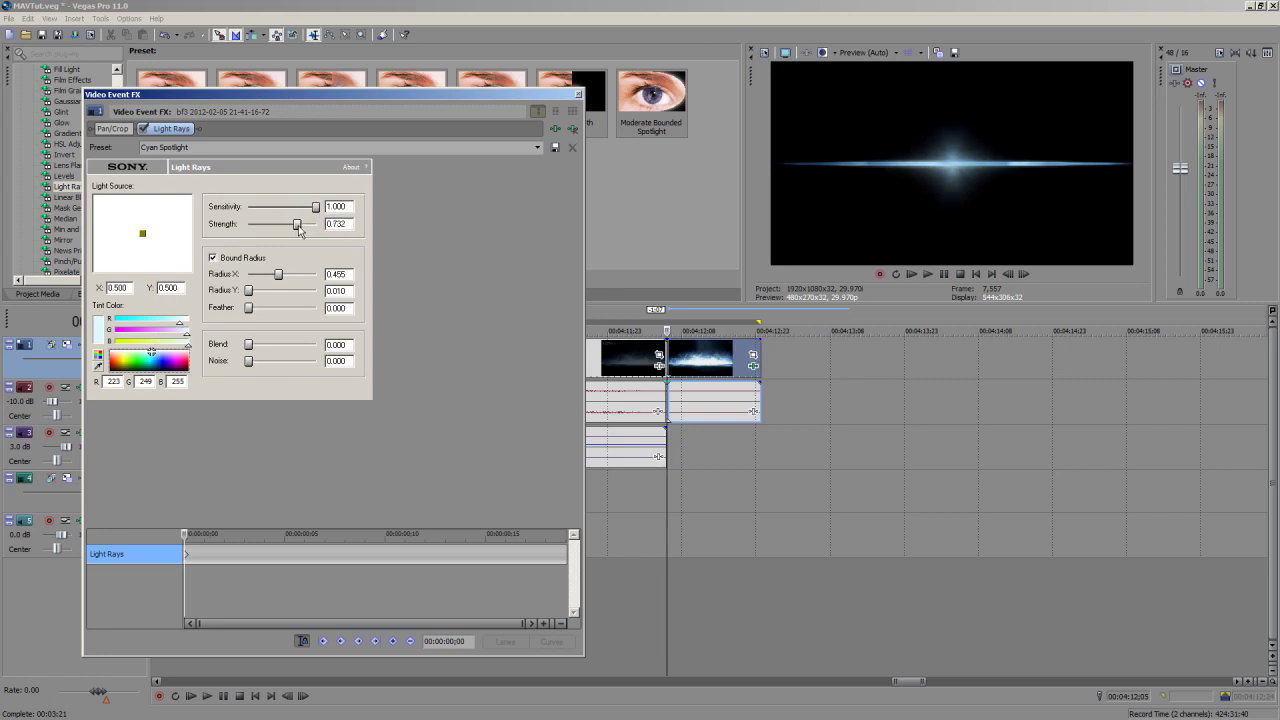
pyautogui.moveTo(298, 230); pyautogui.dragTo(300, 230)
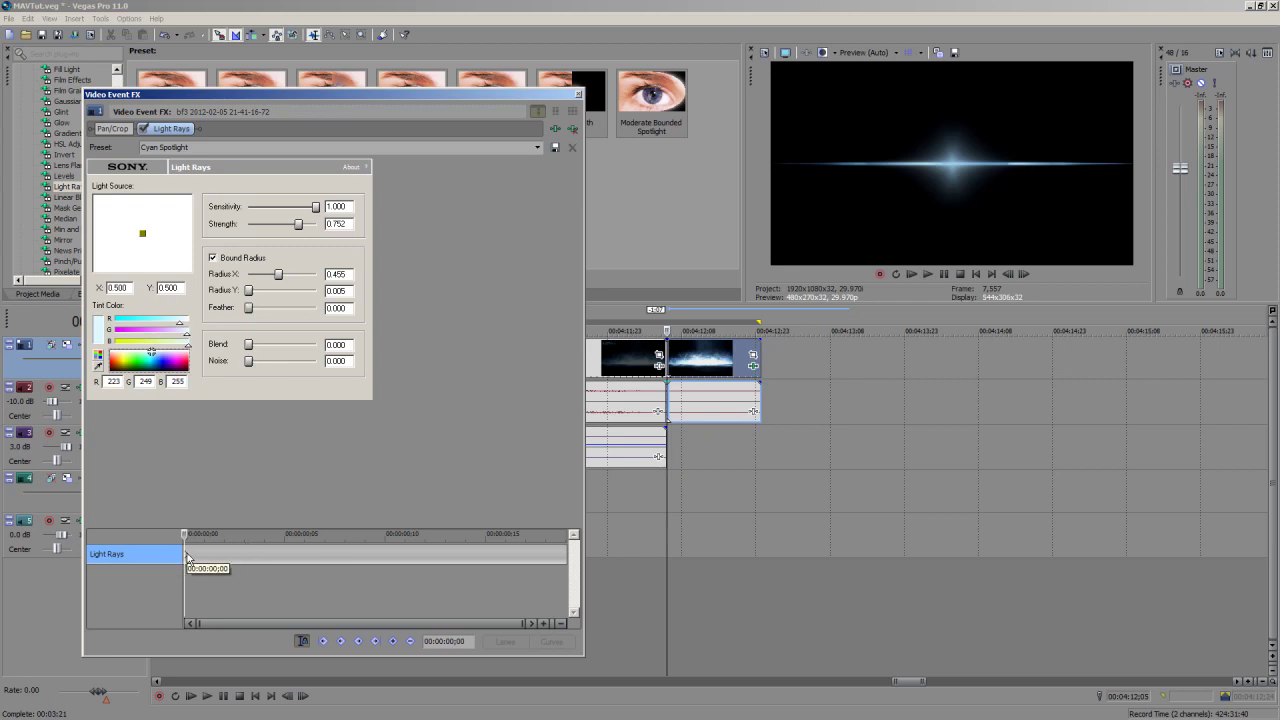
# Move the effect's time position to frame 5 (00:00:00;05).
pyautogui.click(257, 558)
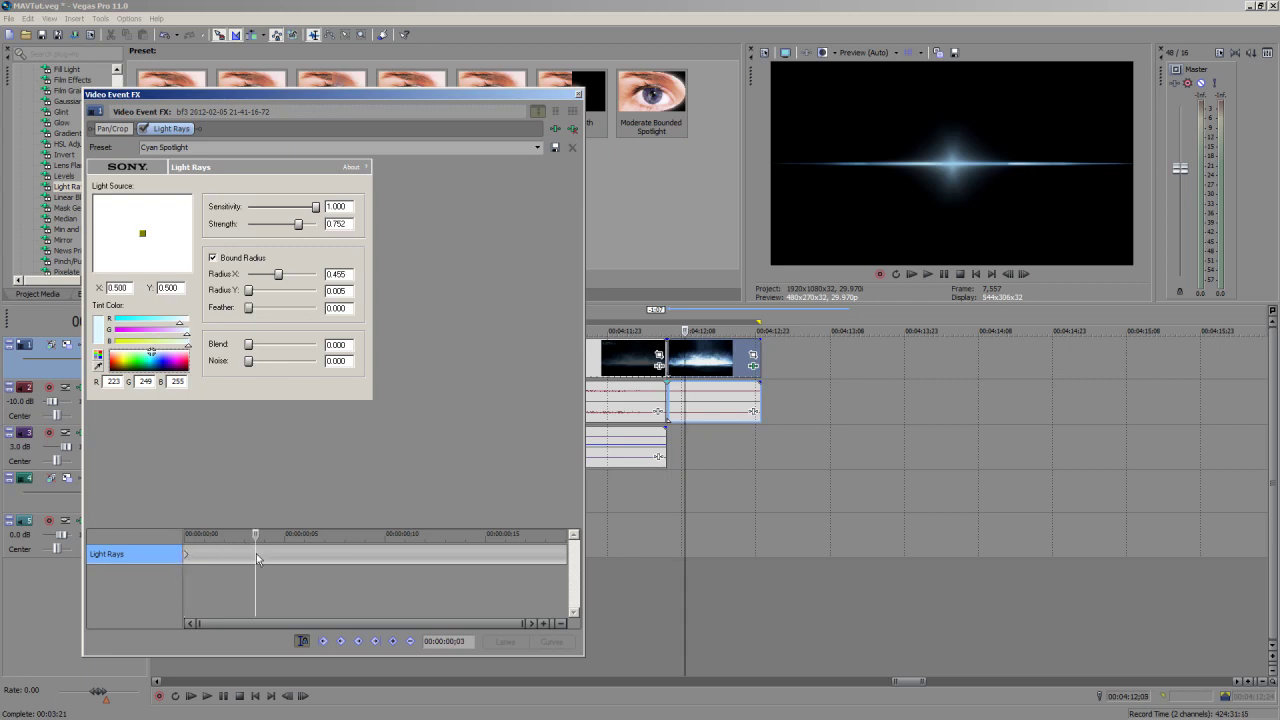
pyautogui.click(264, 559)
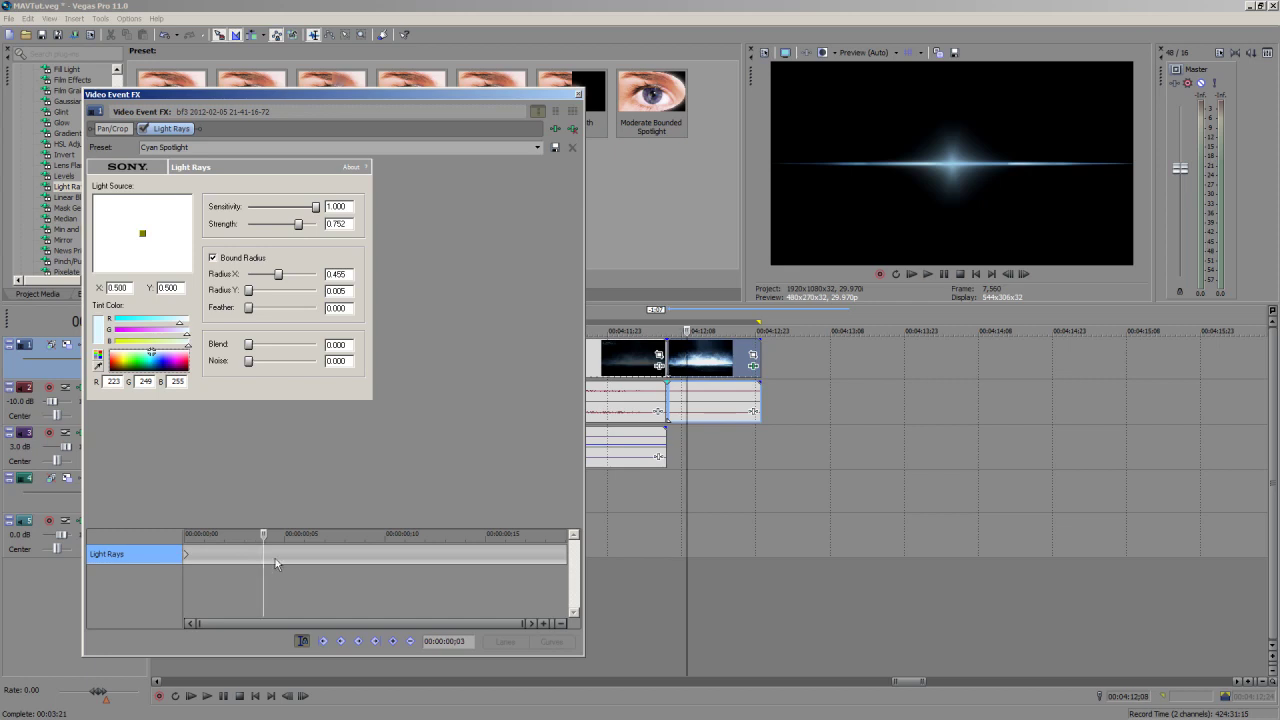
pyautogui.moveTo(275, 558); pyautogui.dragTo(284, 556)
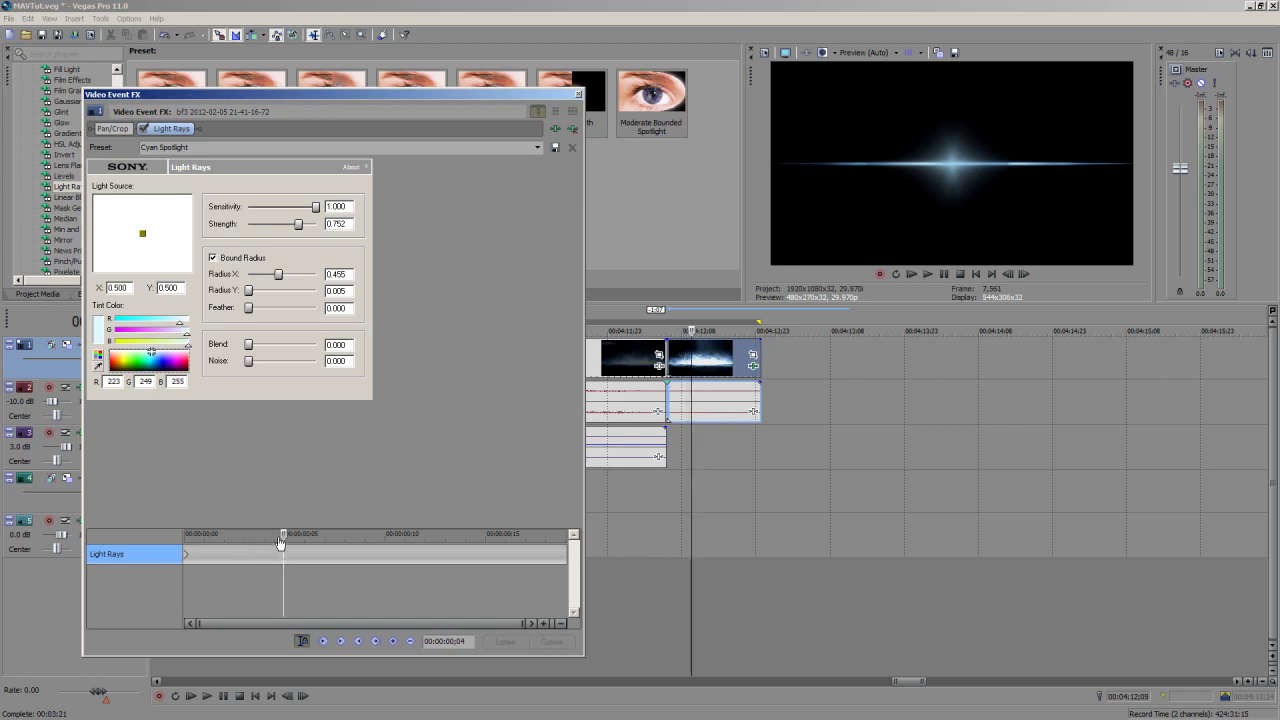
pyautogui.click(284, 533)
# Keyframe frame 5 with Radius X 0.346, Strength 0.663 and Radius Y 0.
pyautogui.moveTo(279, 275); pyautogui.dragTo(272, 279)
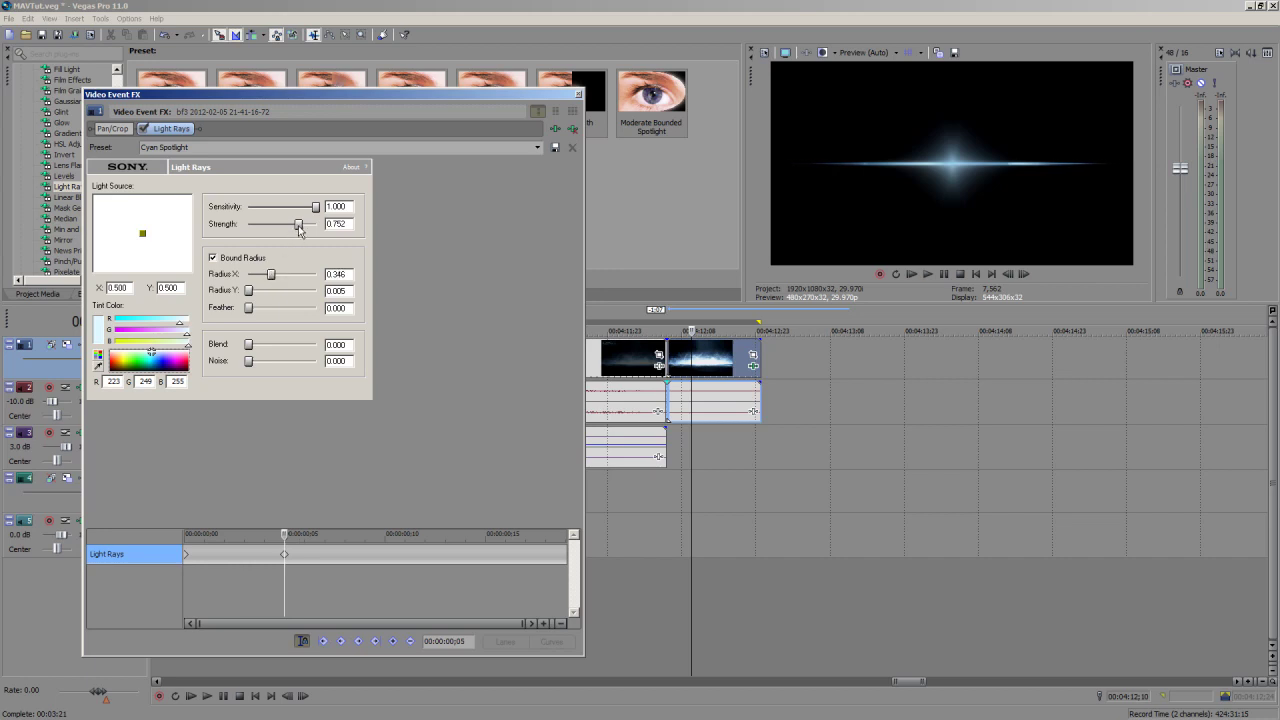
pyautogui.moveTo(298, 229); pyautogui.dragTo(294, 230)
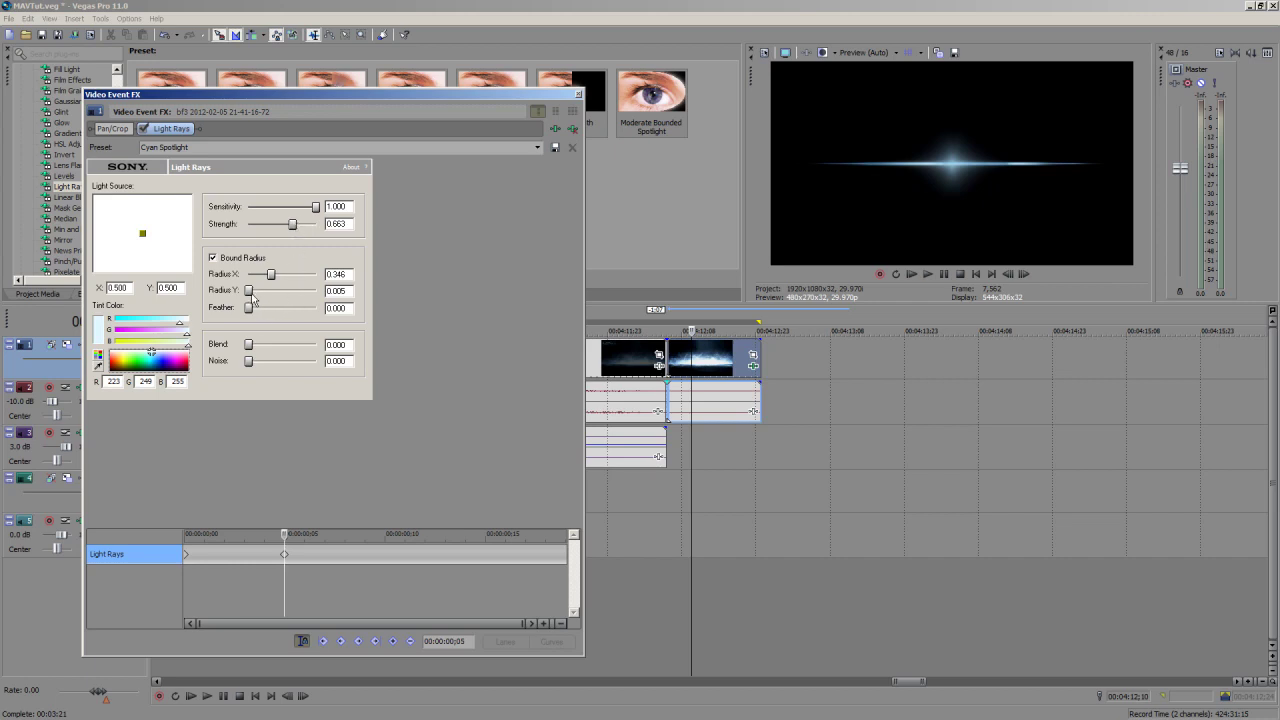
pyautogui.moveTo(251, 297); pyautogui.dragTo(249, 297)
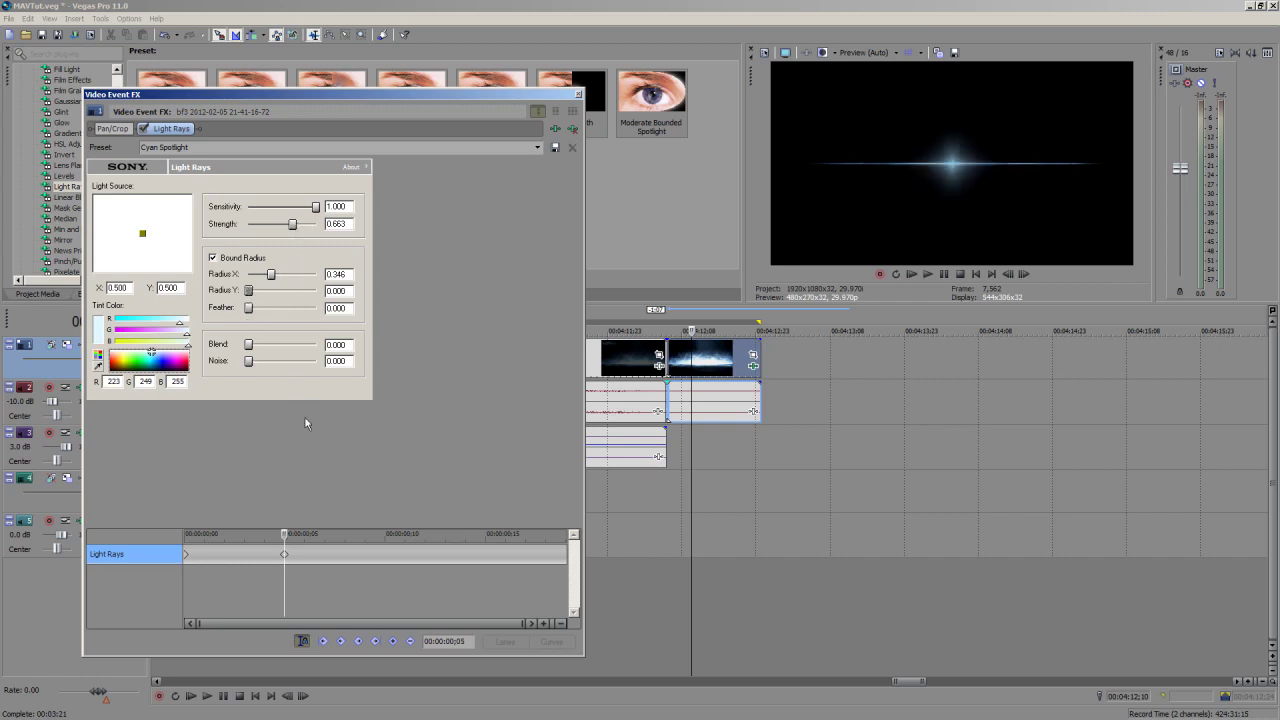
pyautogui.click(382, 556)
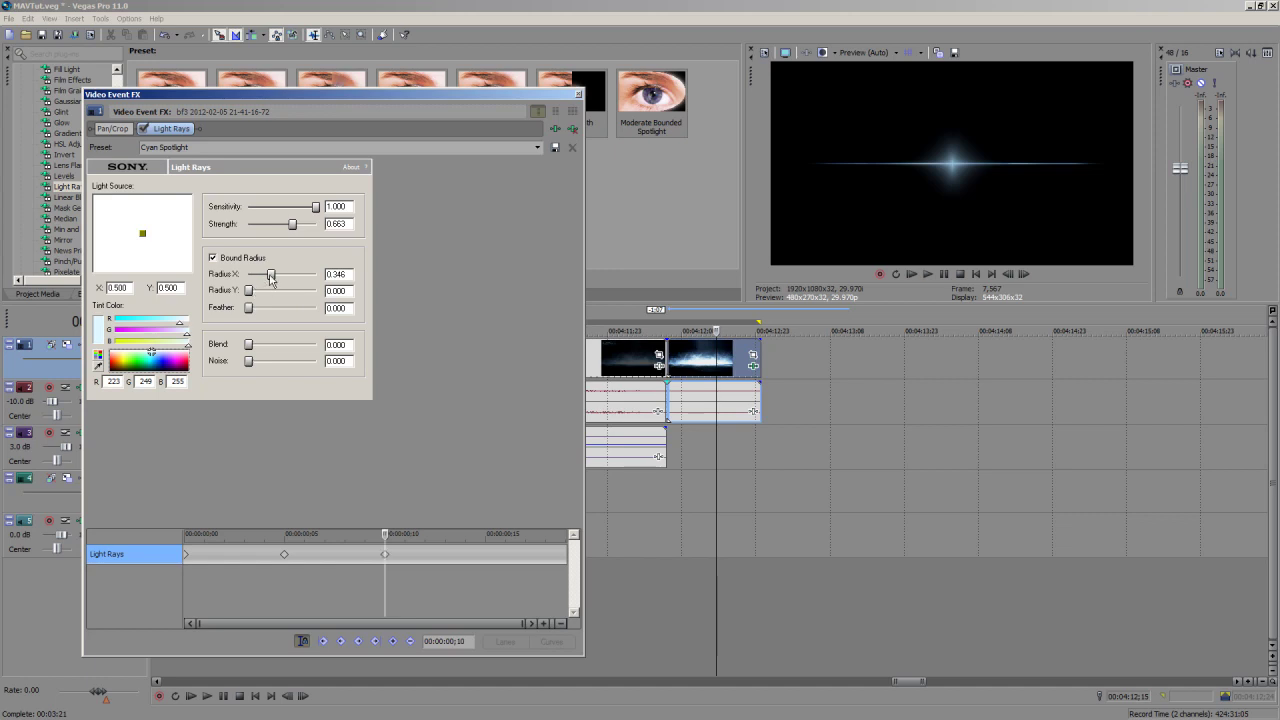
# Lower Radius X and Strength at frame 10, then to 0.010 and 0.228 at frame 15.
pyautogui.moveTo(269, 277); pyautogui.dragTo(261, 280)
pyautogui.moveTo(293, 230); pyautogui.dragTo(280, 231)
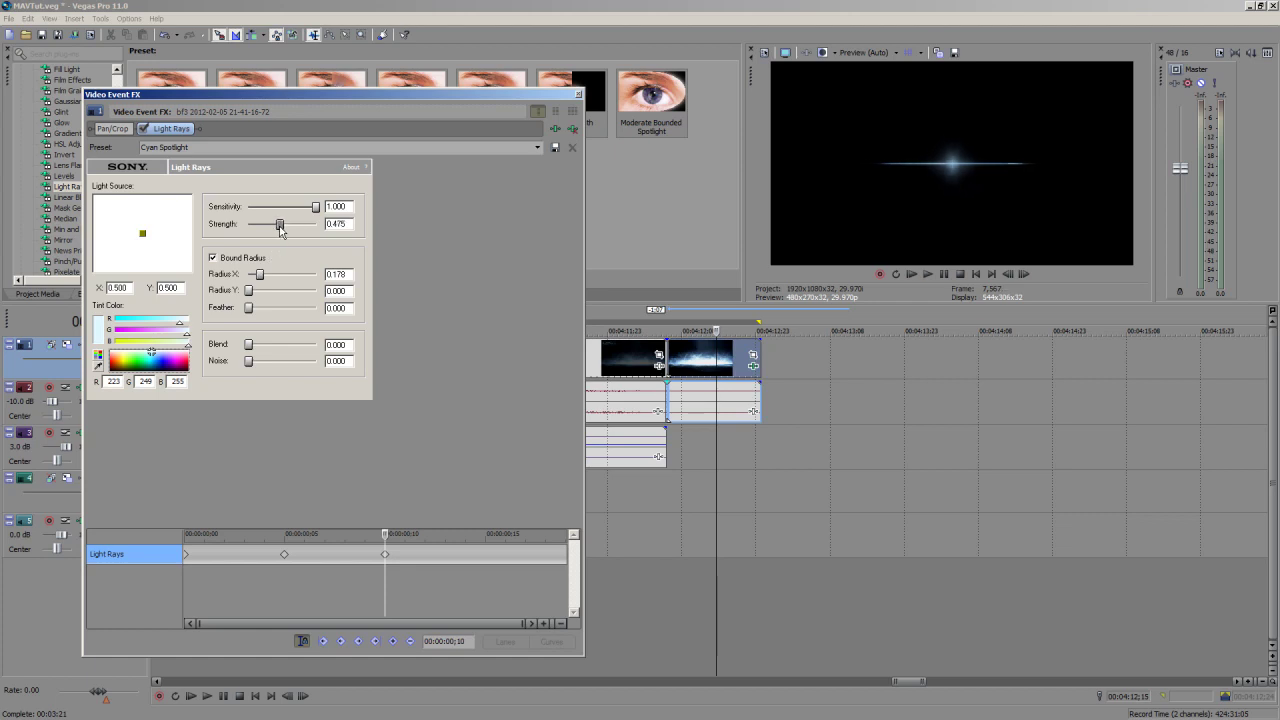
pyautogui.click(486, 560)
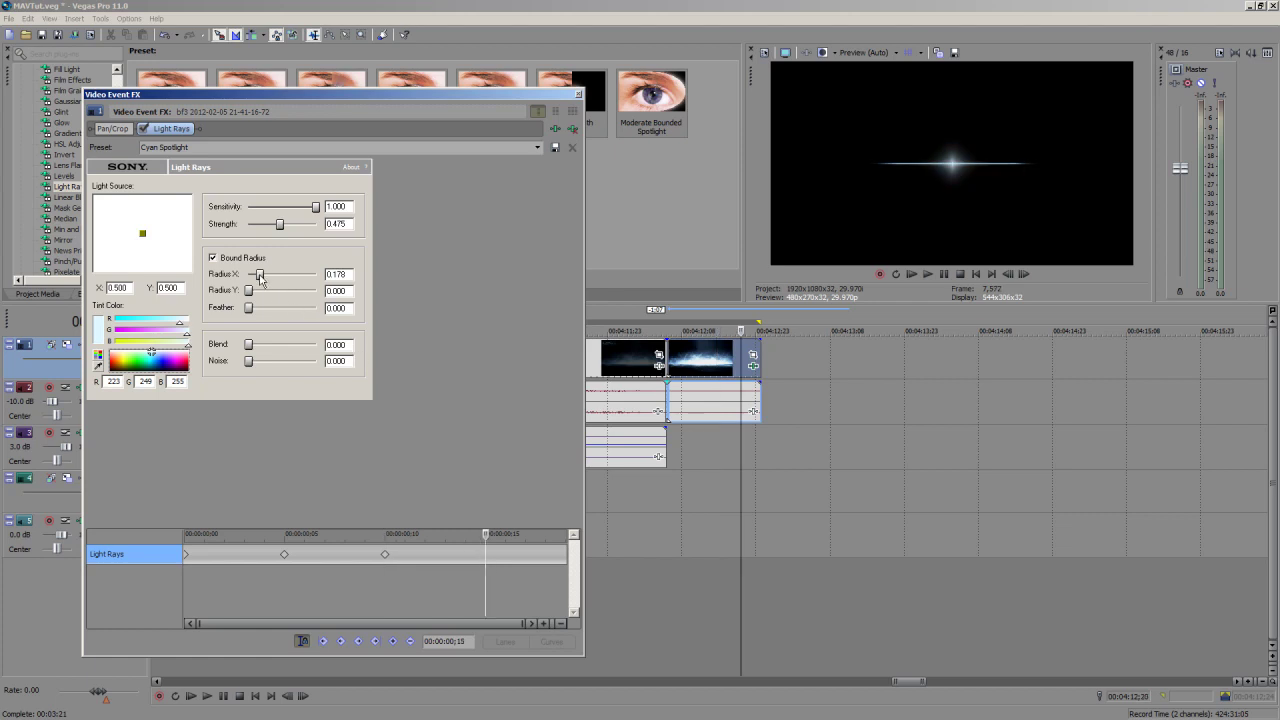
pyautogui.moveTo(259, 274); pyautogui.dragTo(250, 274)
pyautogui.moveTo(280, 225); pyautogui.dragTo(265, 229)
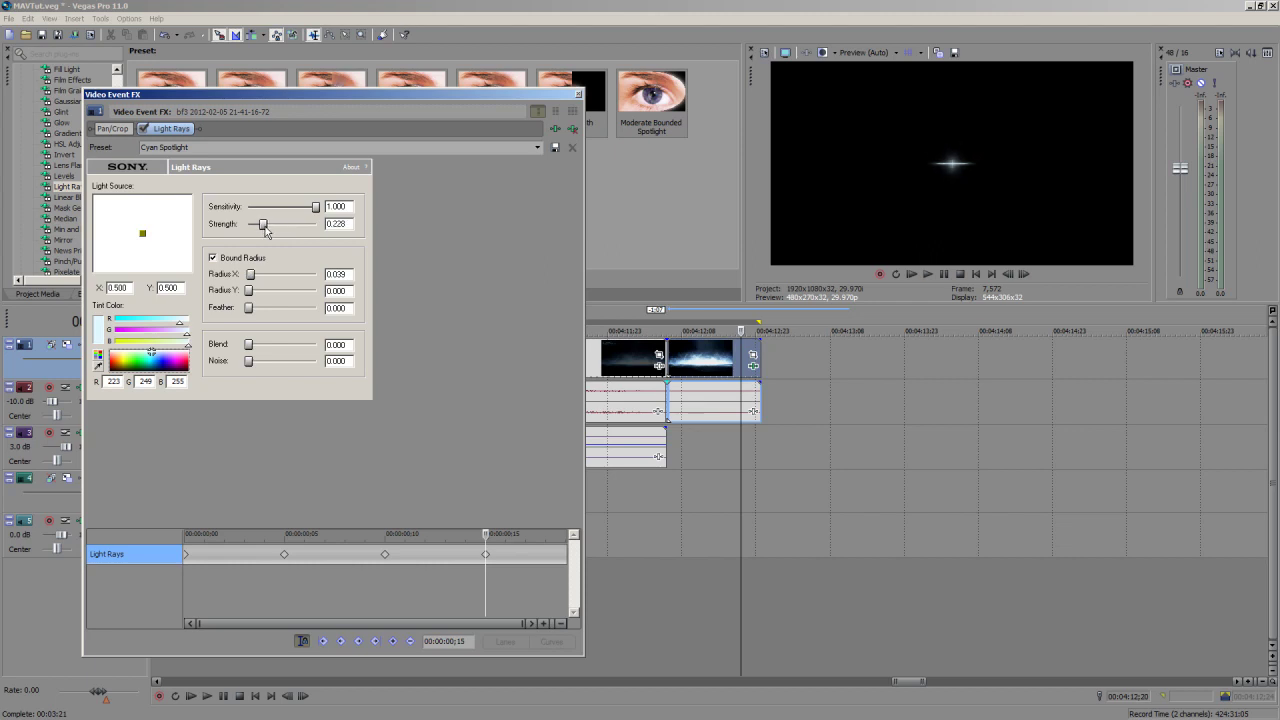
pyautogui.moveTo(253, 279); pyautogui.dragTo(251, 279)
# Keyframe frame 18 with Radius X 0 and Strength 0.068, then close Video Event FX.
pyautogui.click(565, 560)
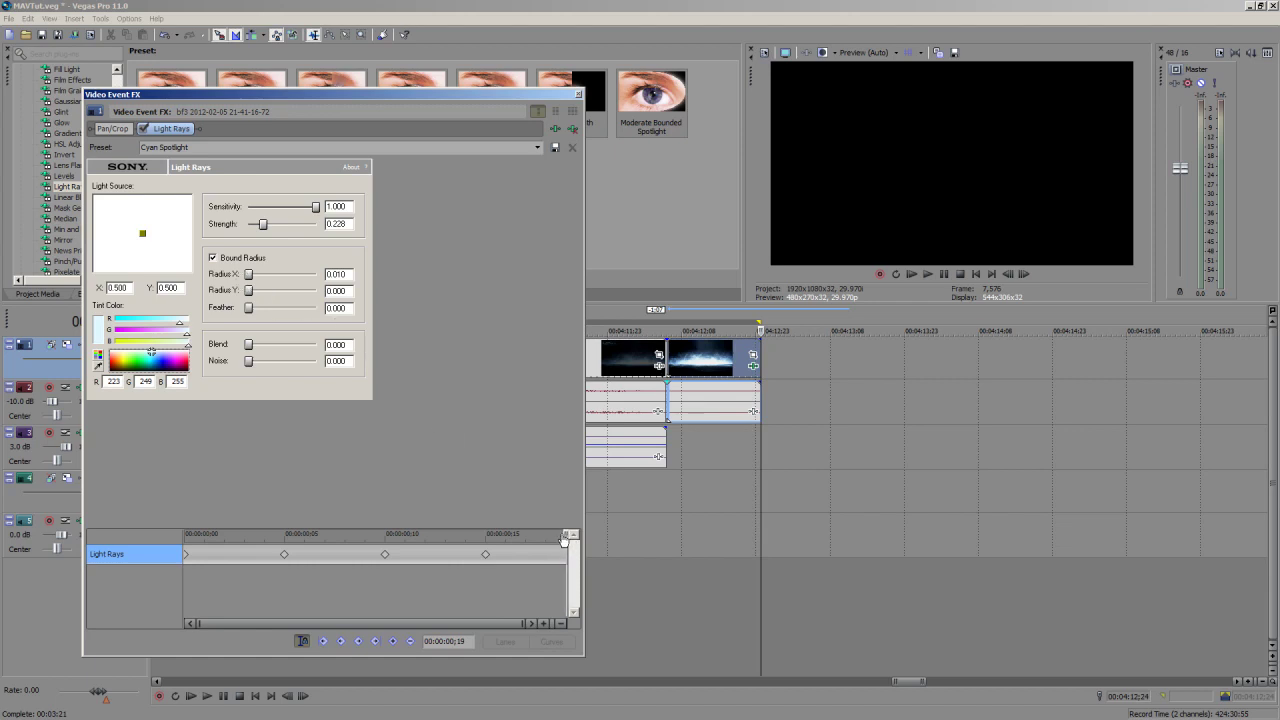
pyautogui.click(566, 538)
pyautogui.click(566, 556)
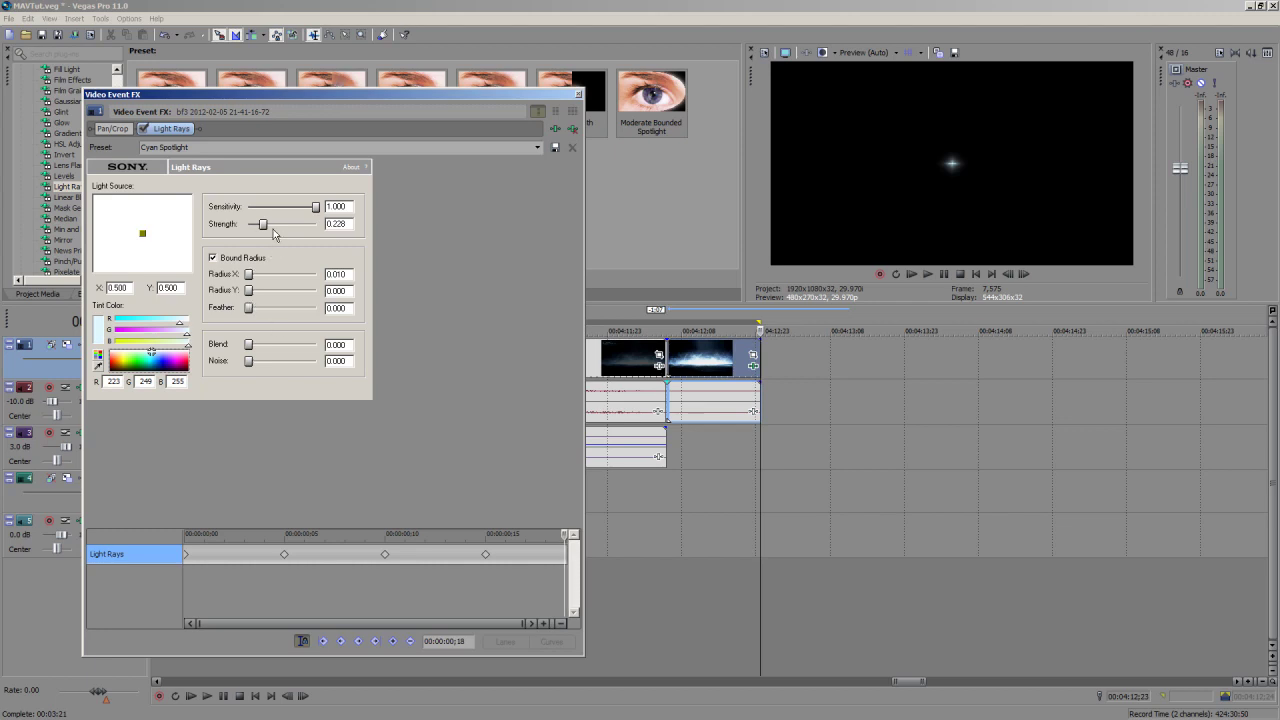
pyautogui.moveTo(250, 274); pyautogui.dragTo(237, 284)
pyautogui.moveTo(262, 226); pyautogui.dragTo(251, 227)
pyautogui.click(567, 537)
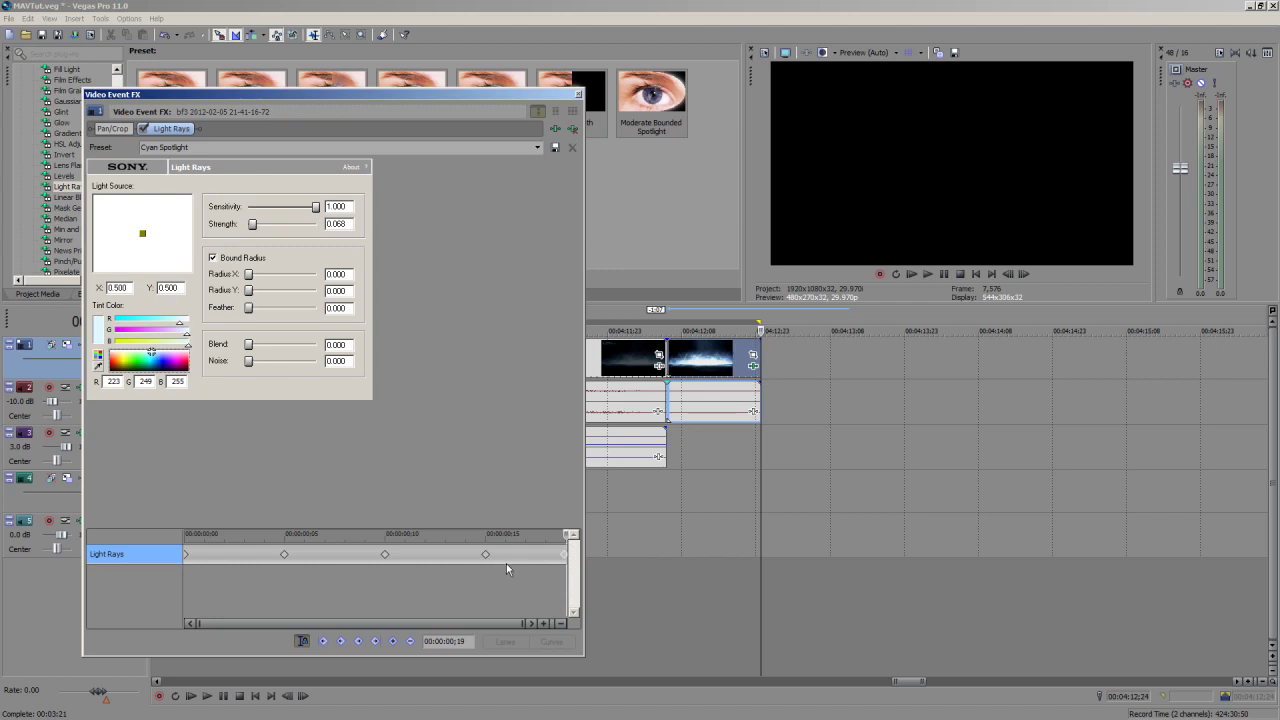
pyautogui.click(578, 94)
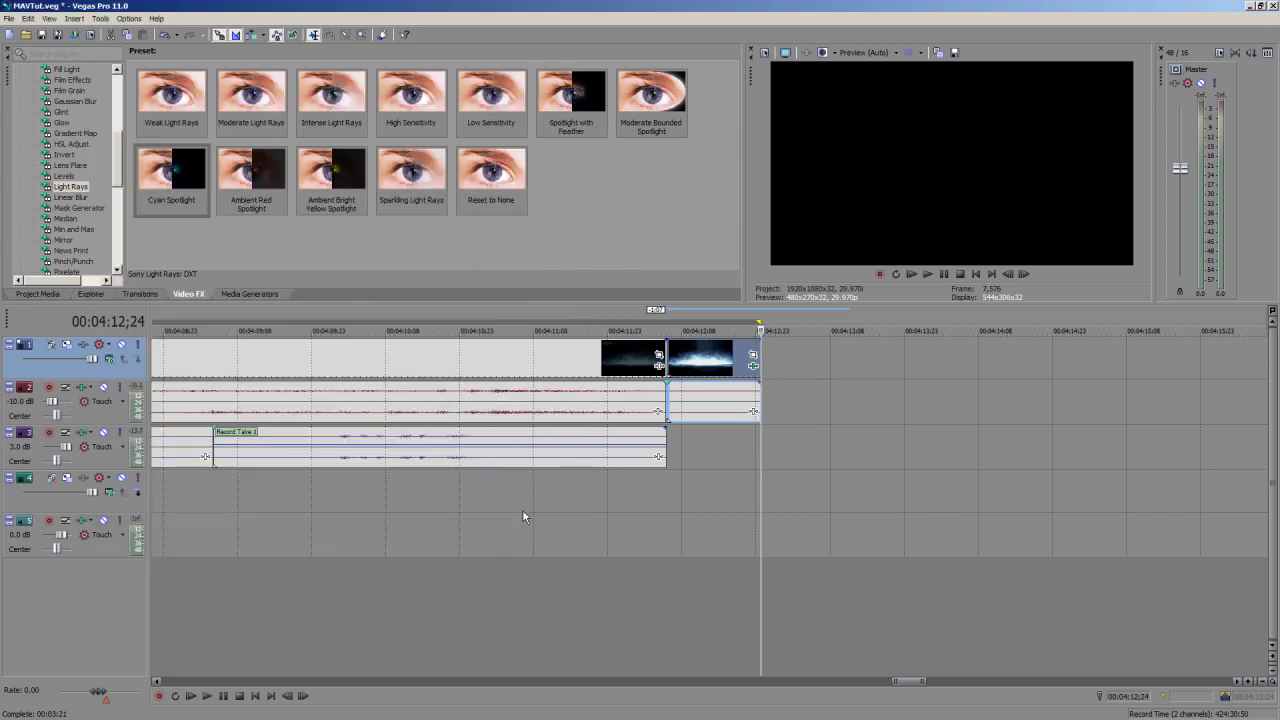
pyautogui.click(523, 517)
pyautogui.click(206, 696)
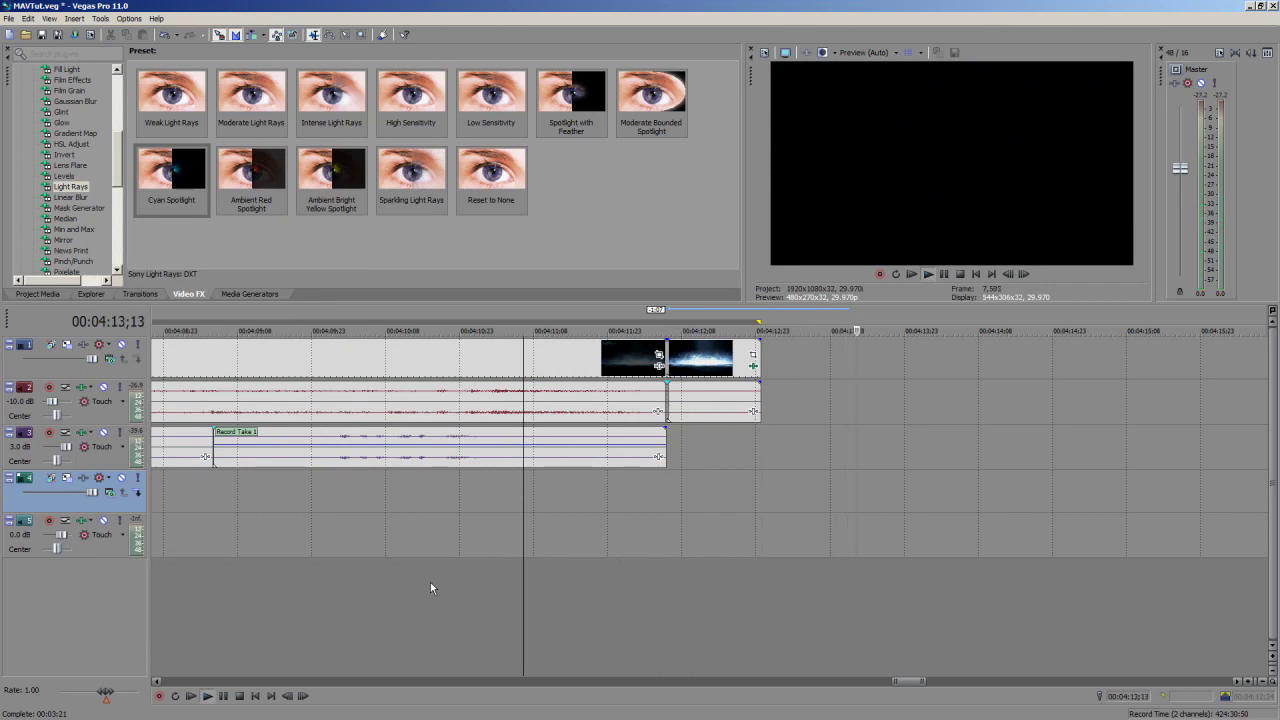
pyautogui.click(637, 518)
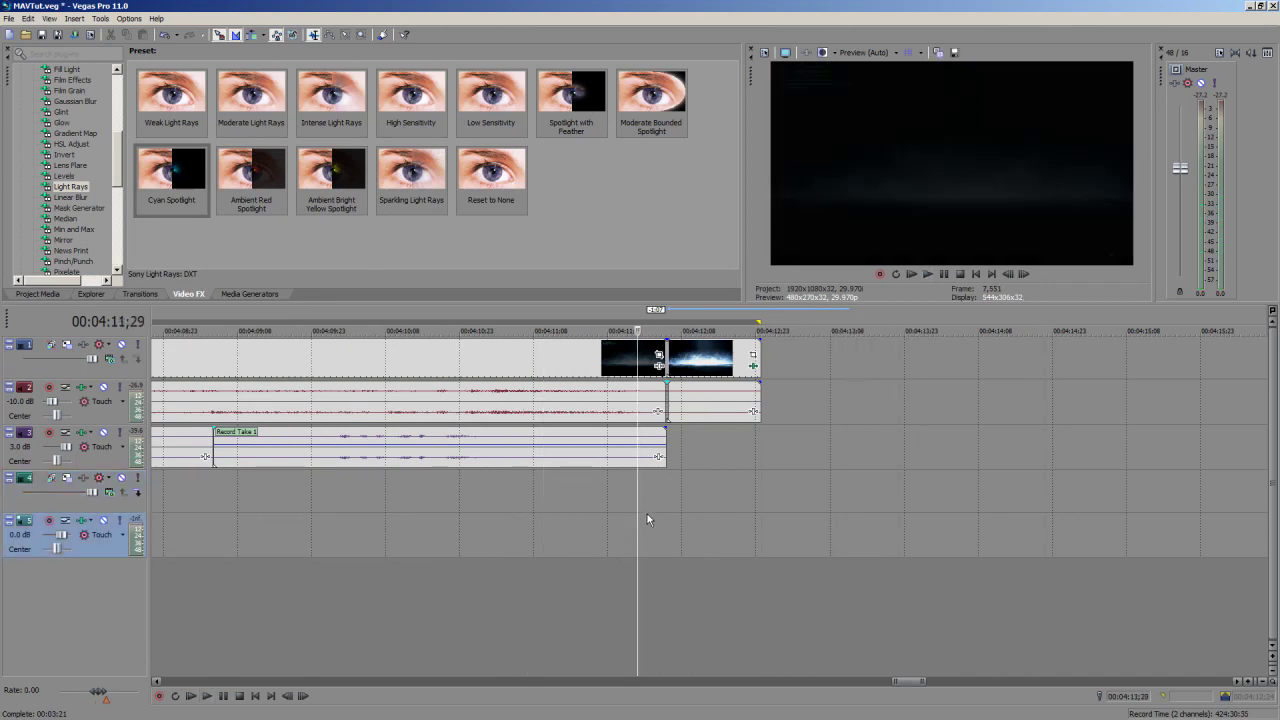
pyautogui.click(647, 519)
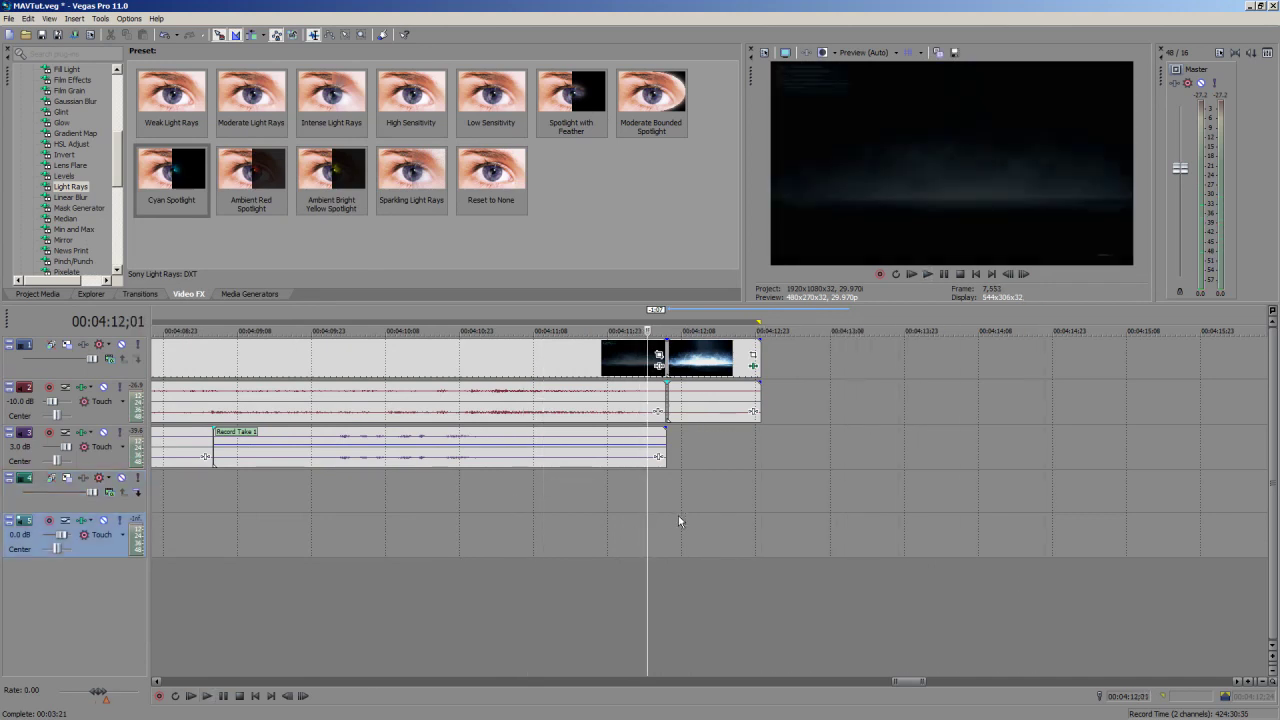
pyautogui.click(677, 505)
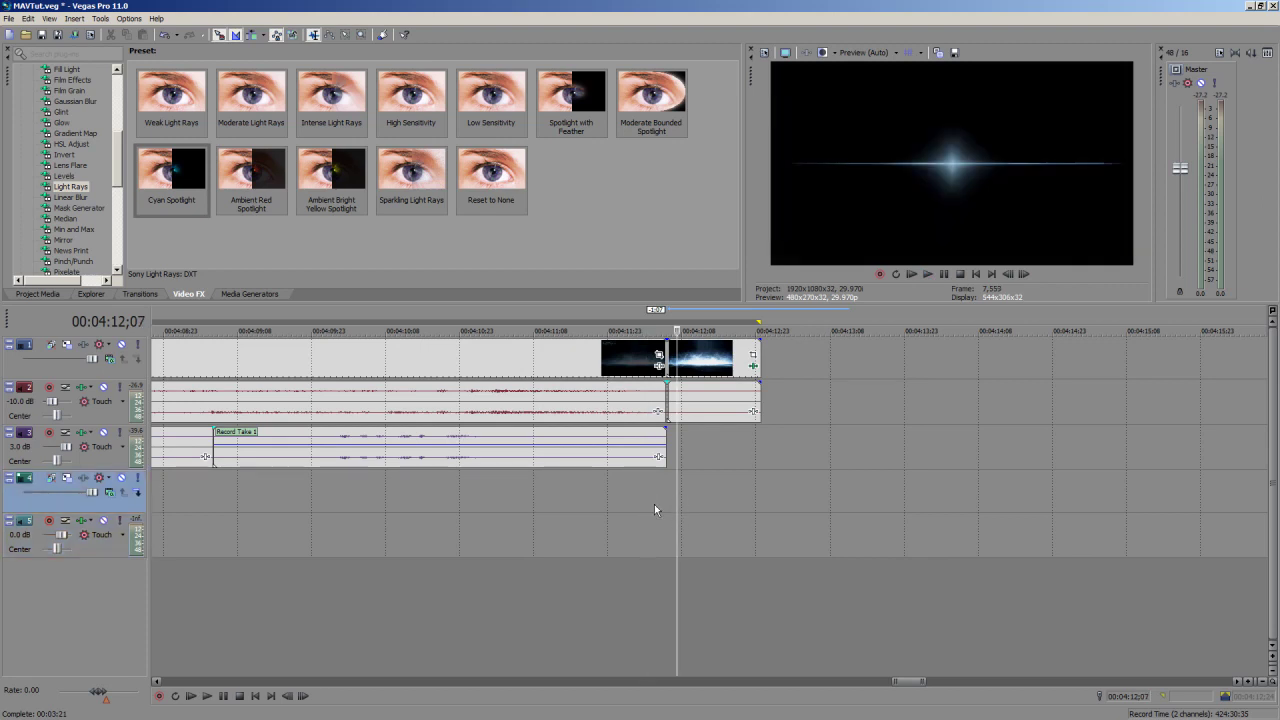
pyautogui.click(612, 515)
pyautogui.click(487, 495)
pyautogui.click(414, 497)
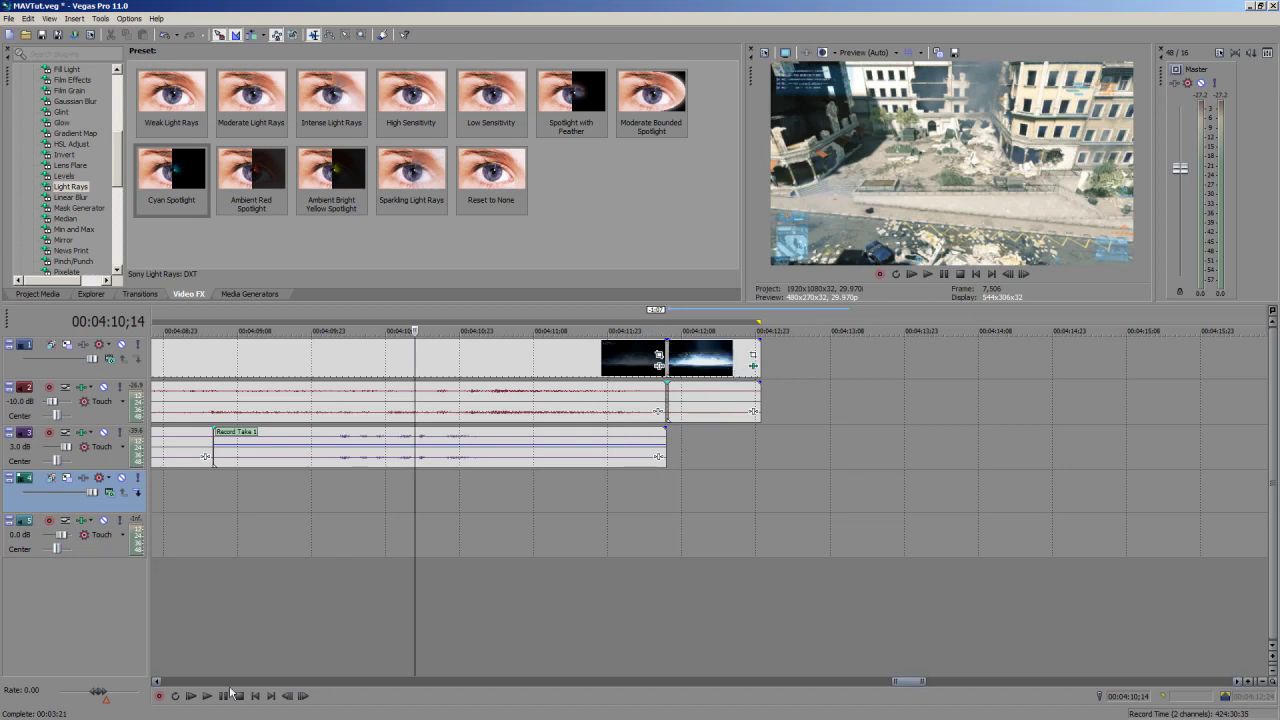
pyautogui.click(613, 496)
pyautogui.click(207, 695)
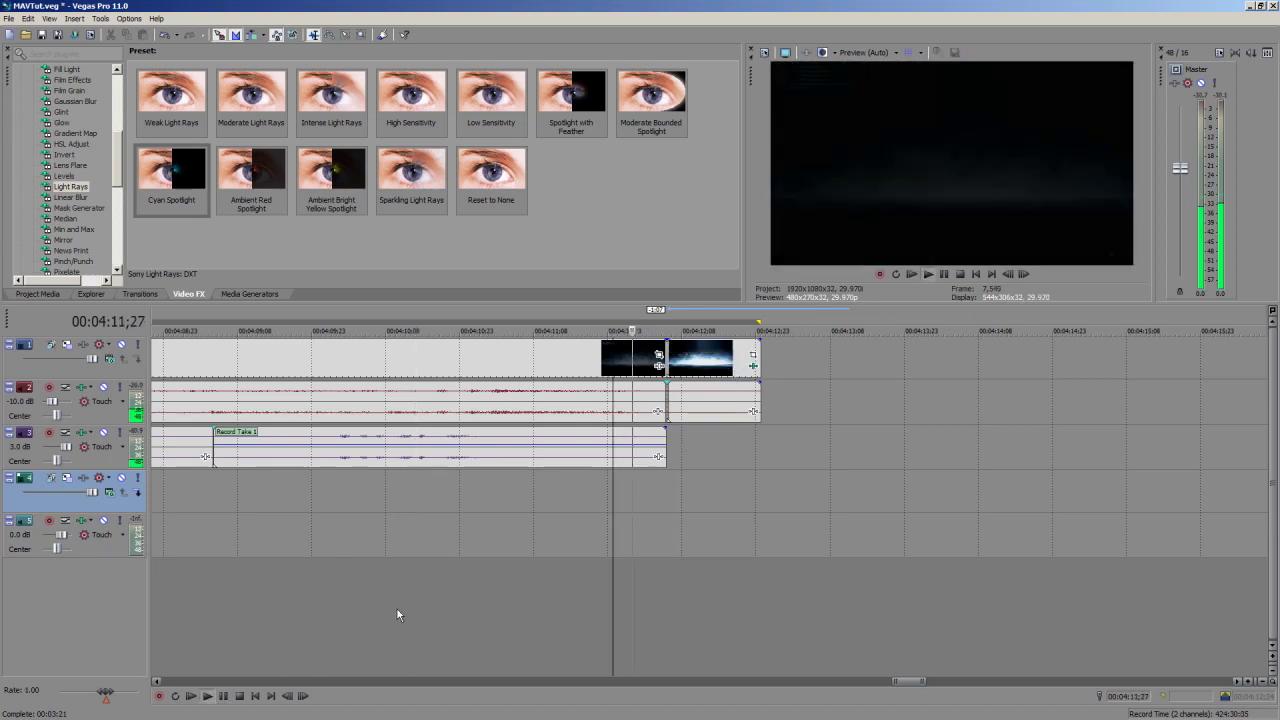
pyautogui.click(224, 696)
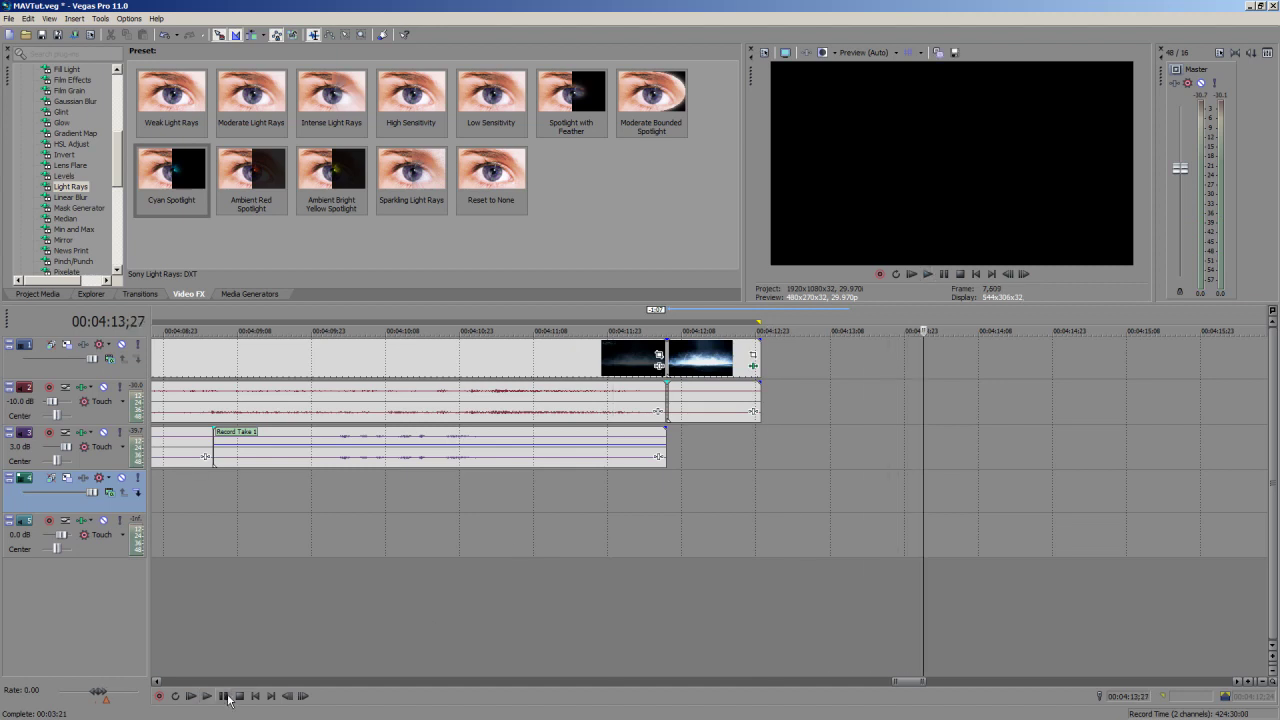